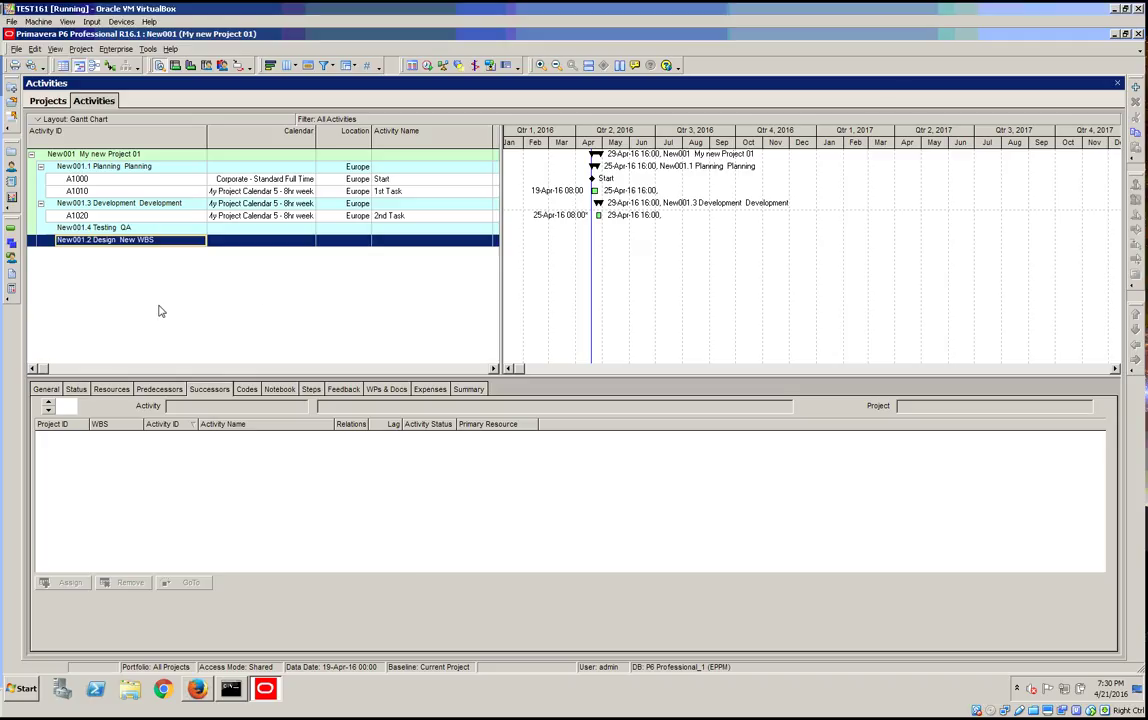
Add A1030 and A1040, both named New Activity, beneath the New001.2 Design WBS.
right_click(533, 393)
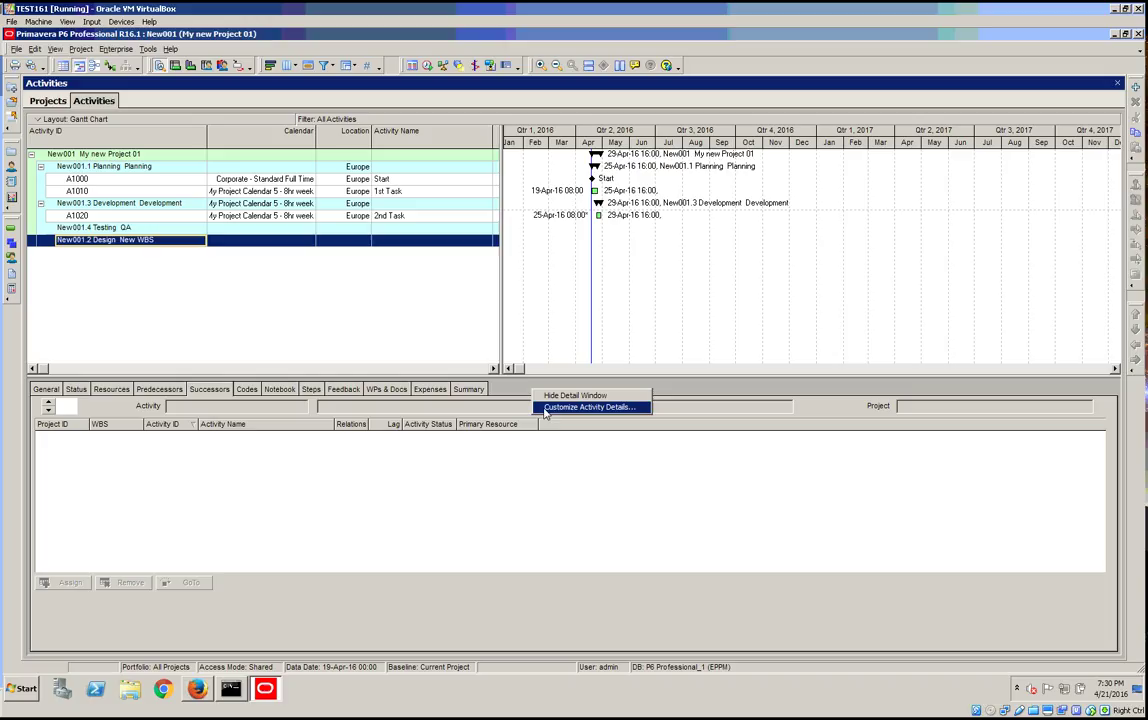
left_click(284, 320)
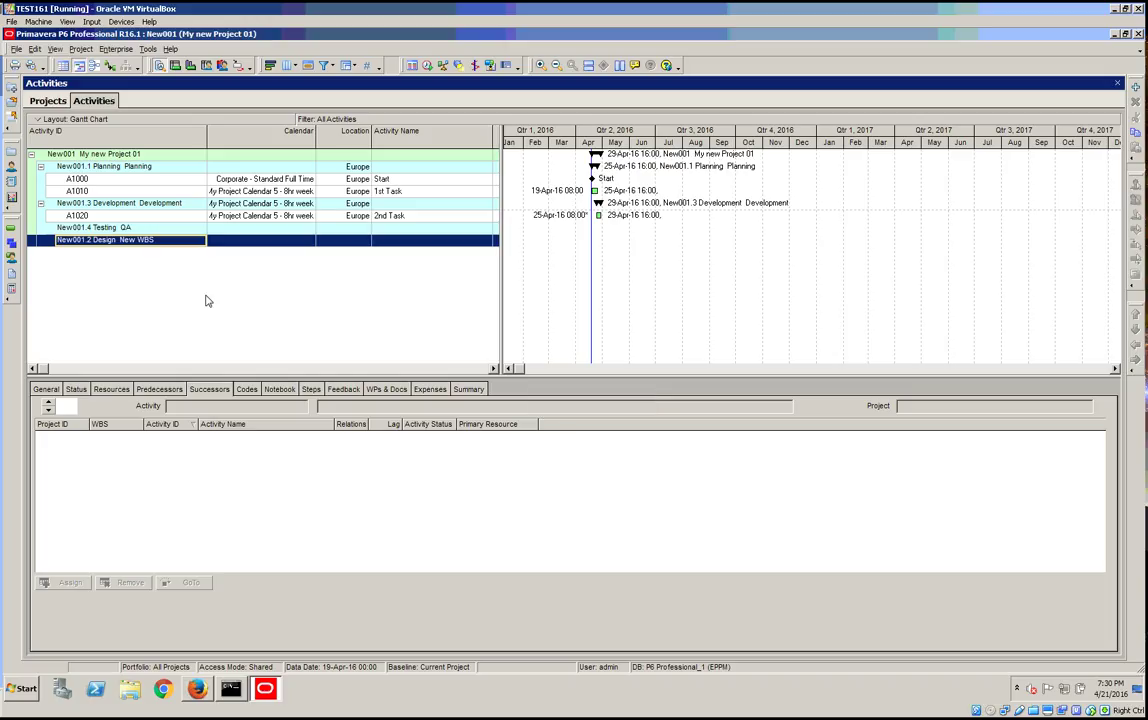
left_click(90, 206)
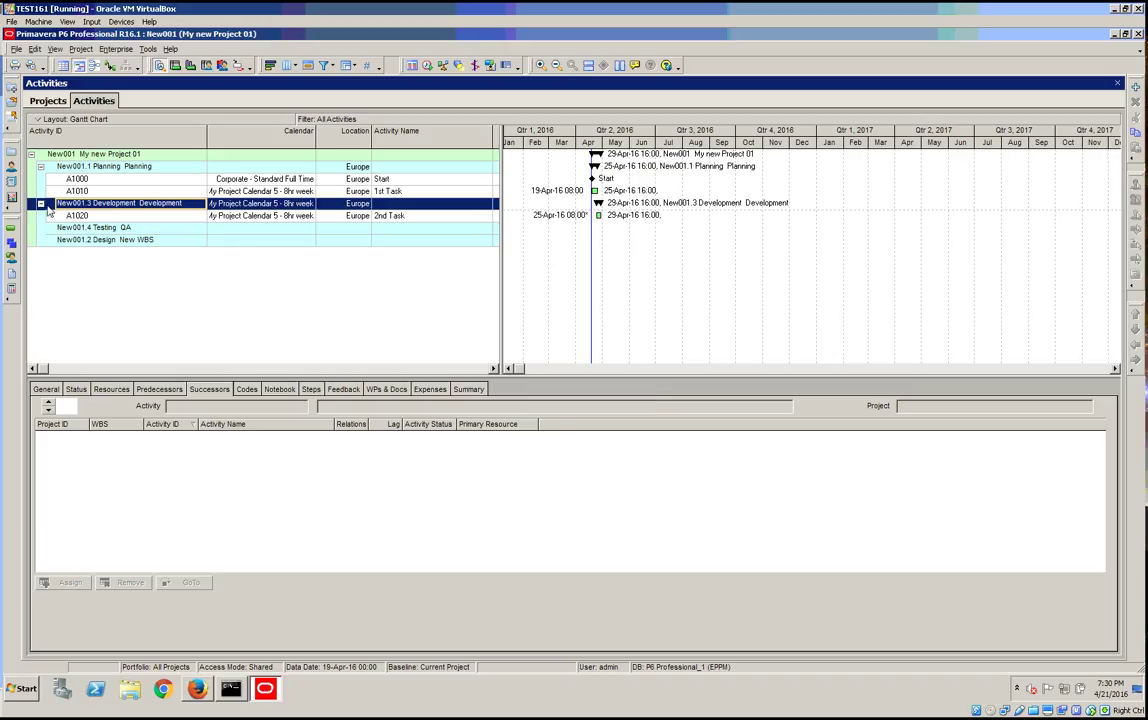
left_click(121, 243)
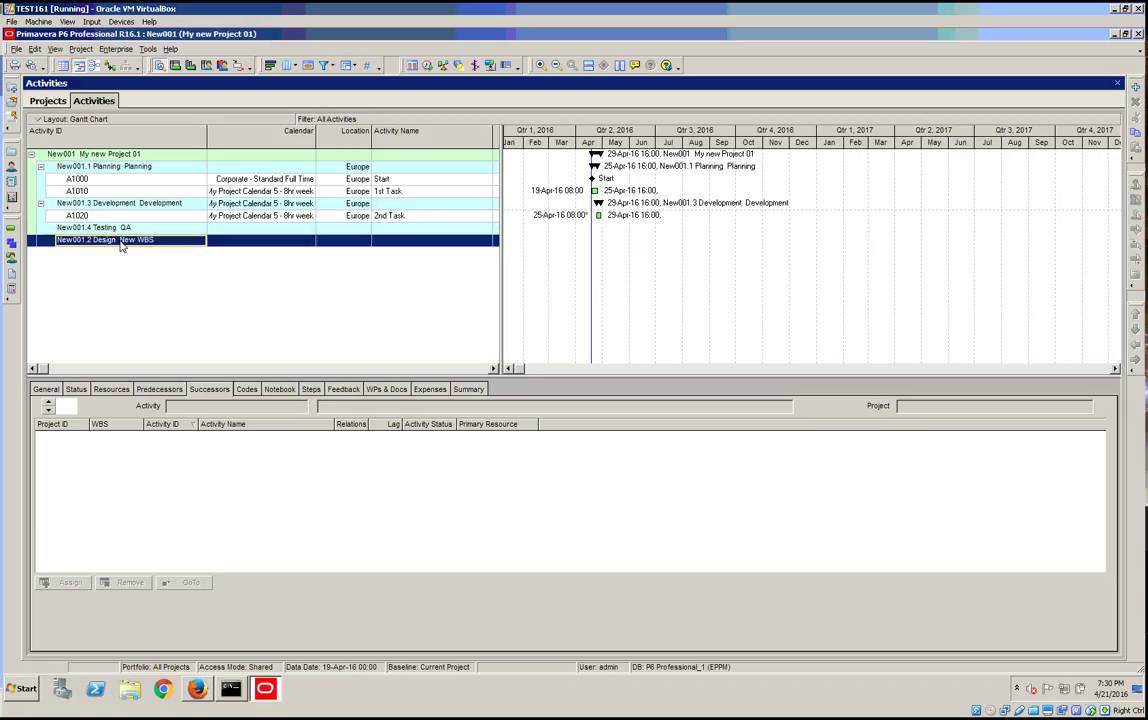
right_click(121, 243)
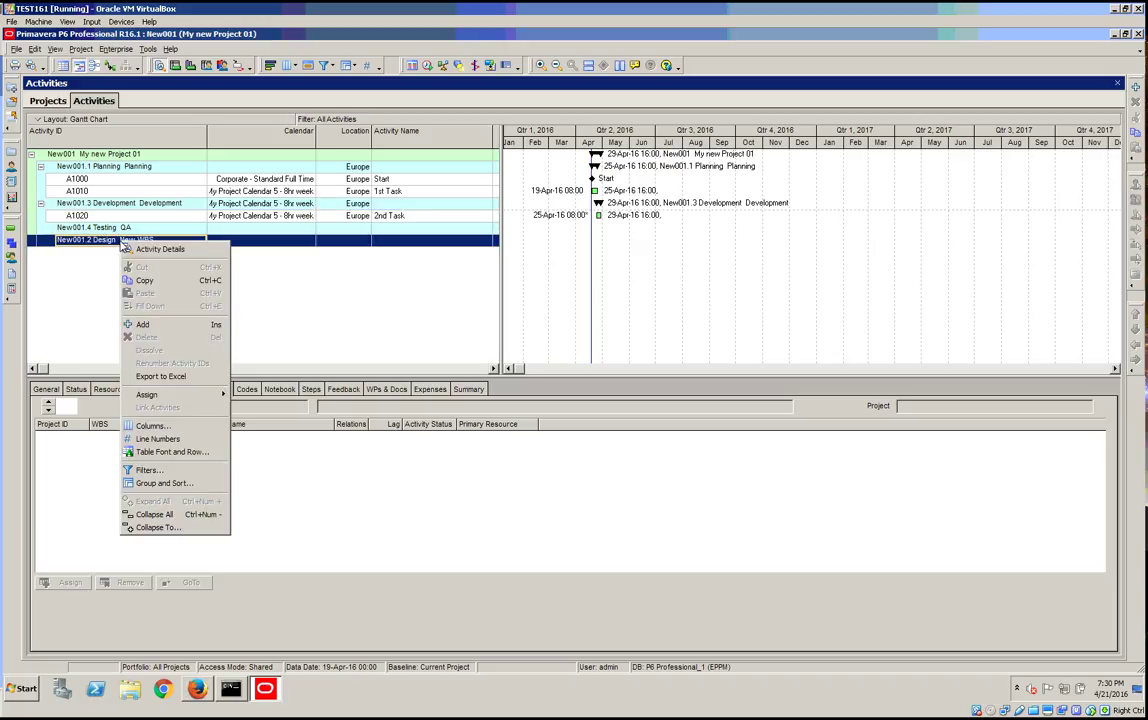
left_click(142, 324)
right_click(93, 246)
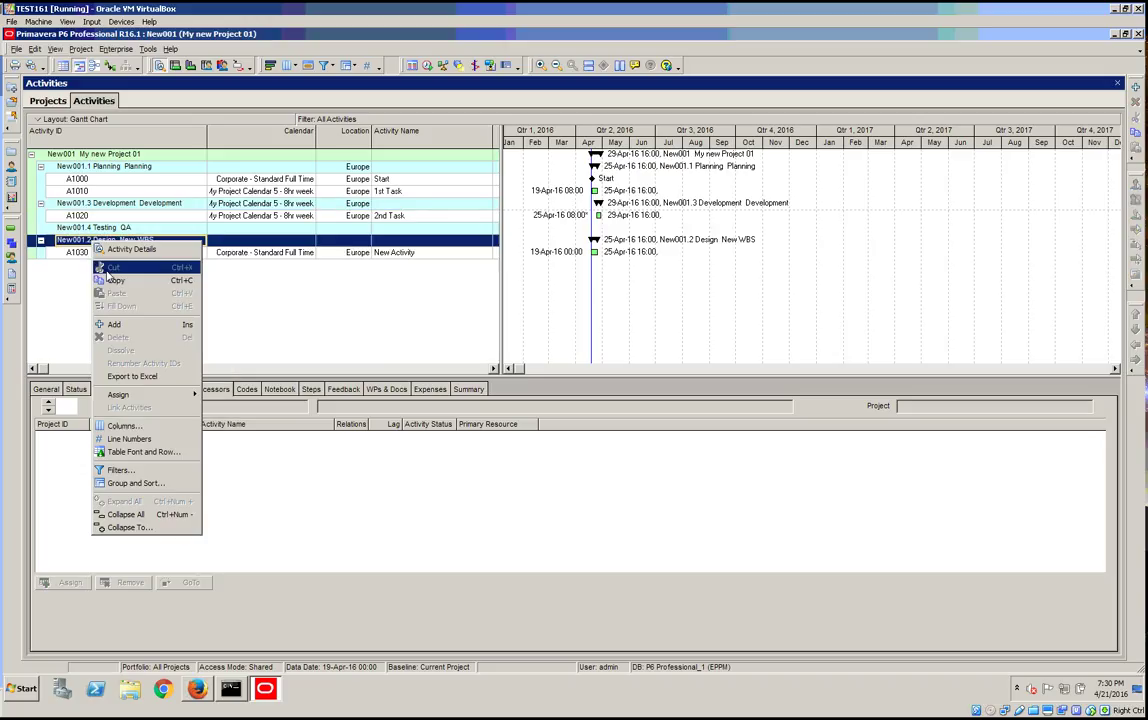
left_click(130, 323)
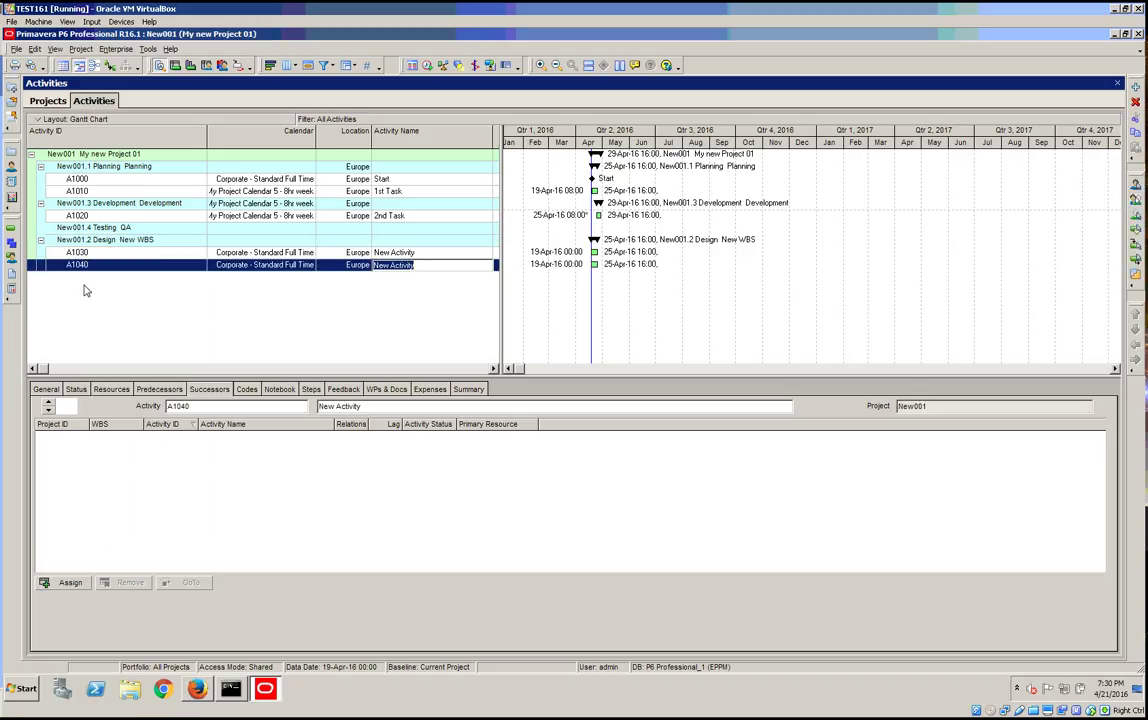
left_click(115, 241)
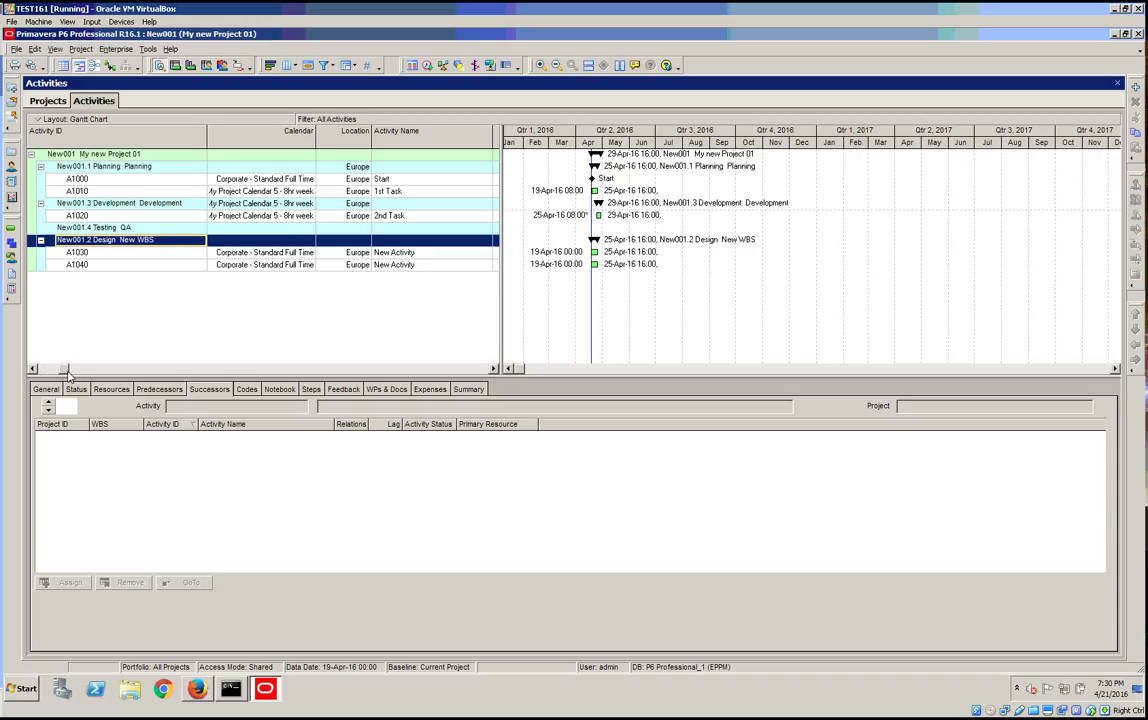
Set A1030's start to 29-Apr-16 with a Start On or After constraint.
left_click(493, 369)
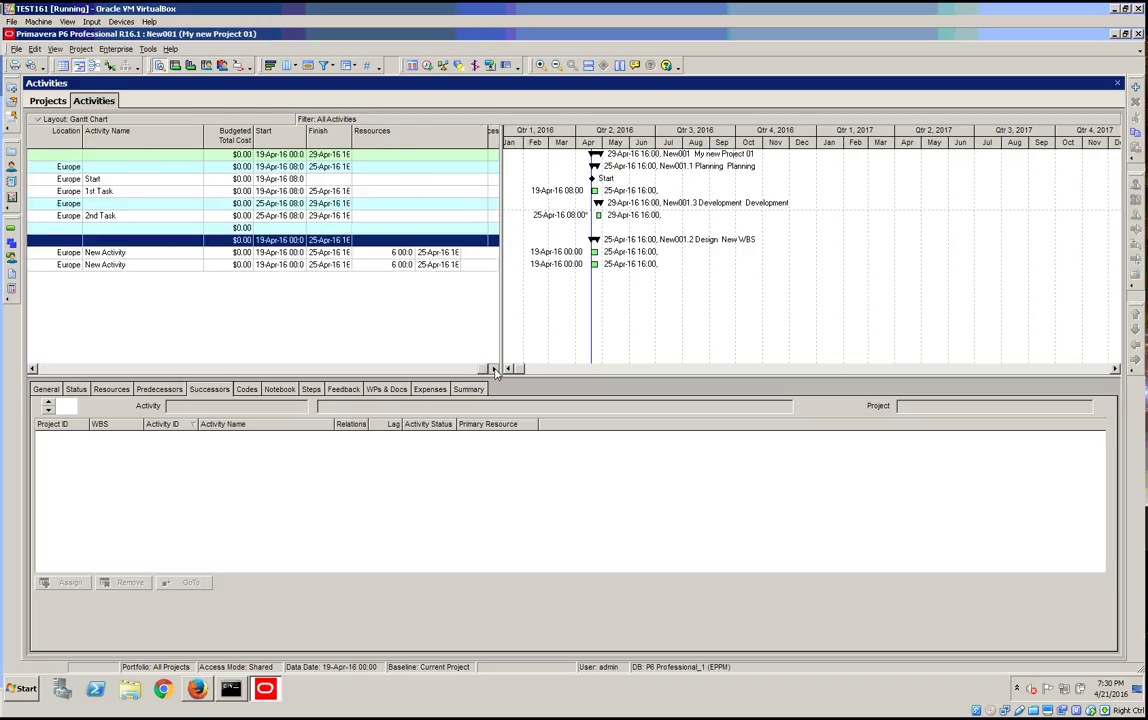
left_click(280, 243)
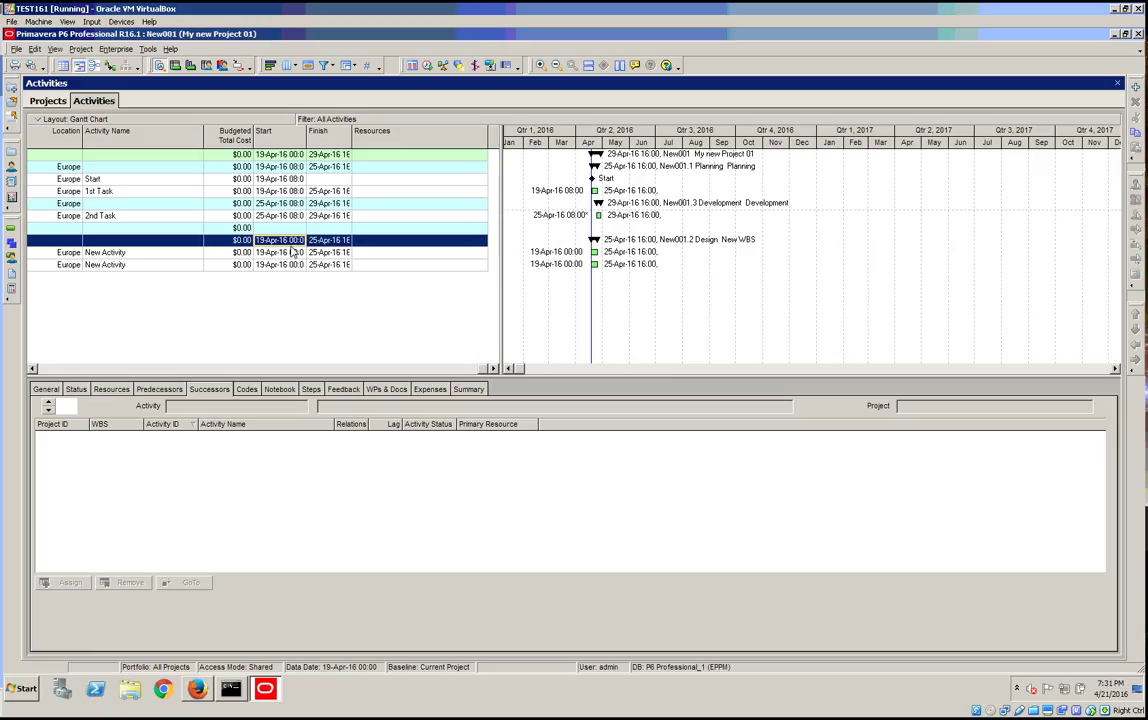
left_click(293, 253)
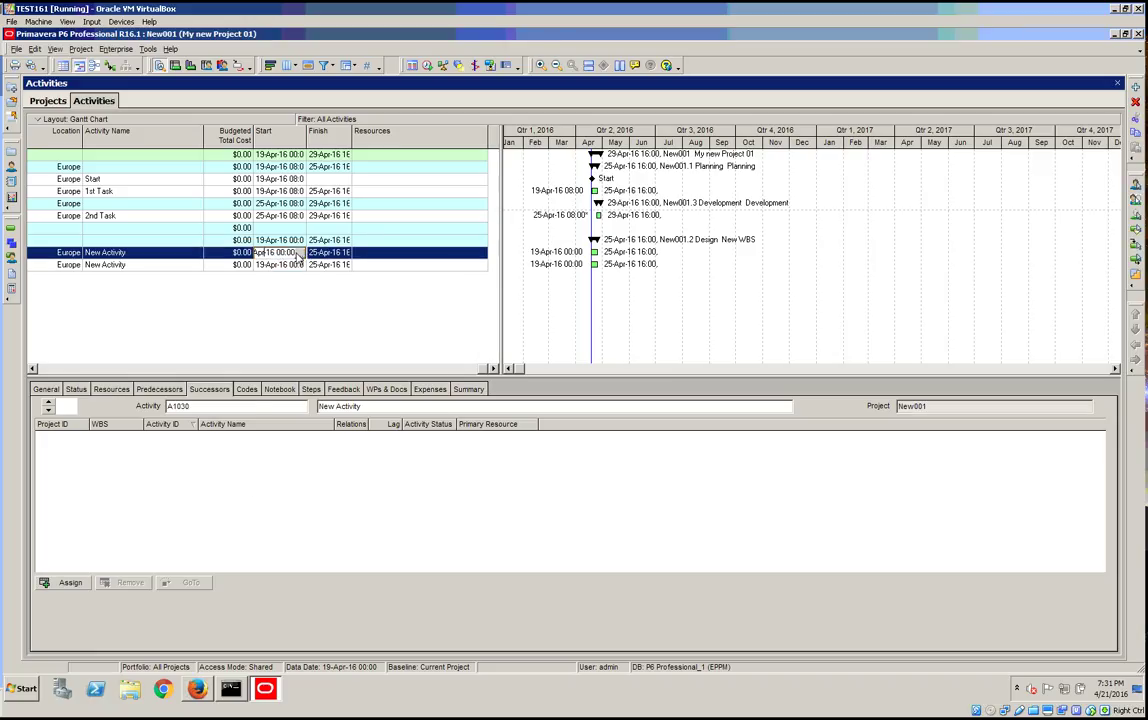
left_click(298, 253)
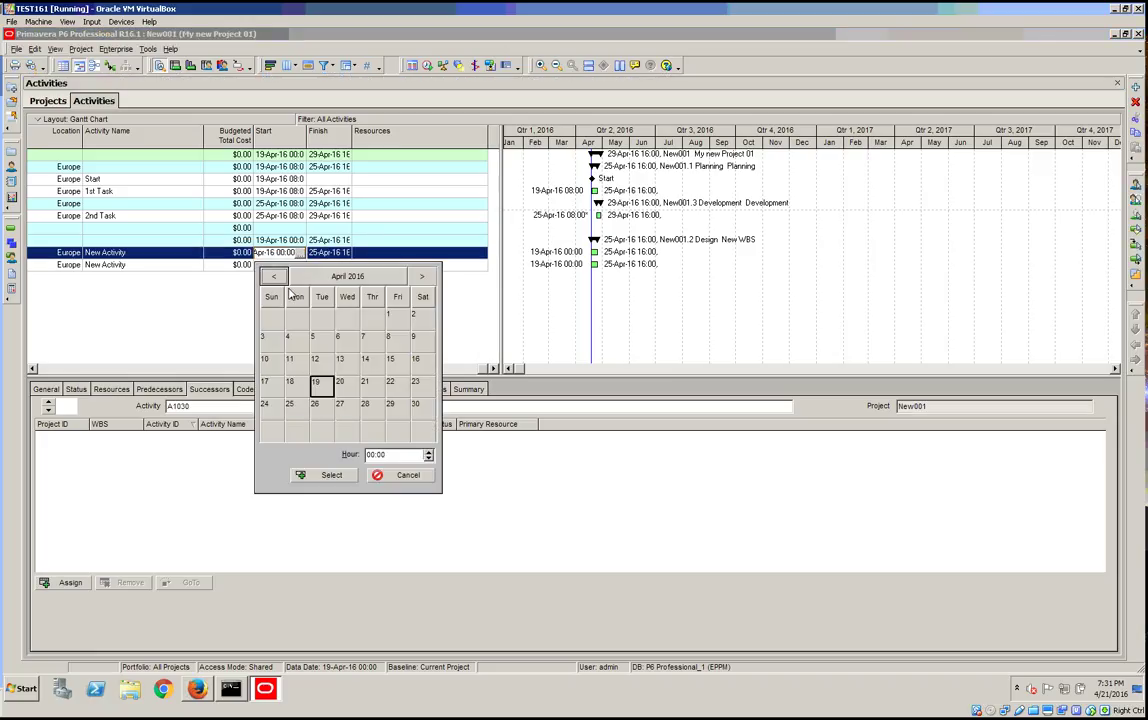
double_click(390, 405)
left_click(670, 334)
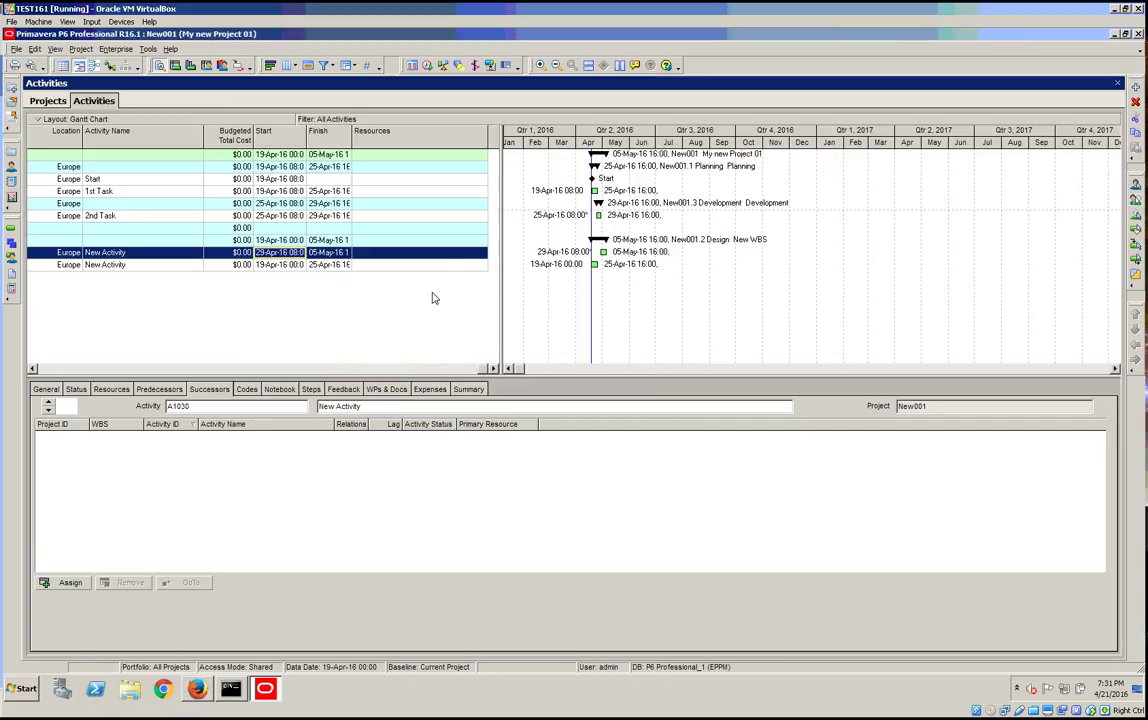
Set A1040's start to 05-May-16 with a Start On or After constraint.
left_click(281, 266)
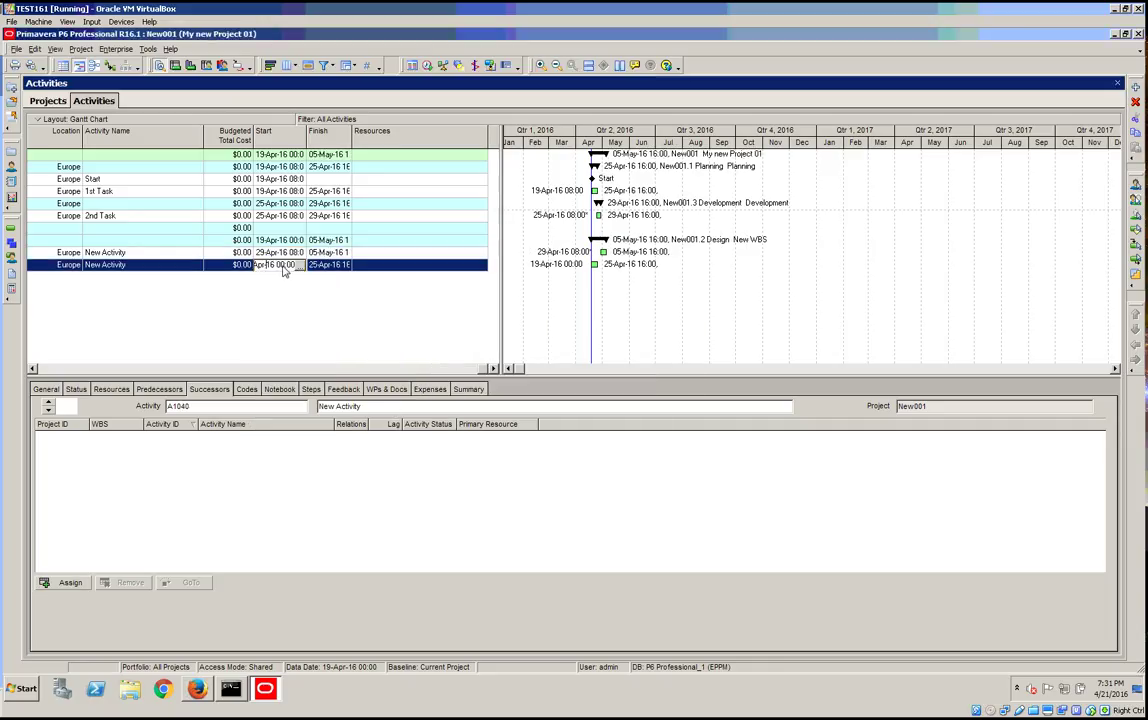
left_click(300, 265)
left_click(421, 289)
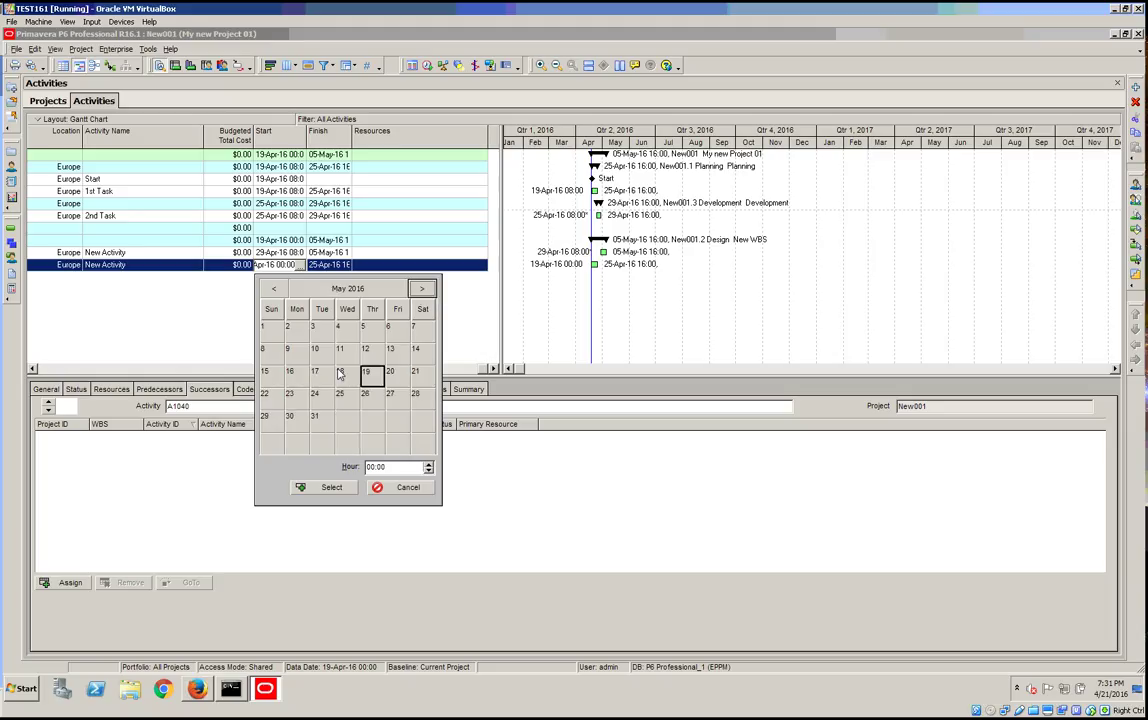
double_click(366, 333)
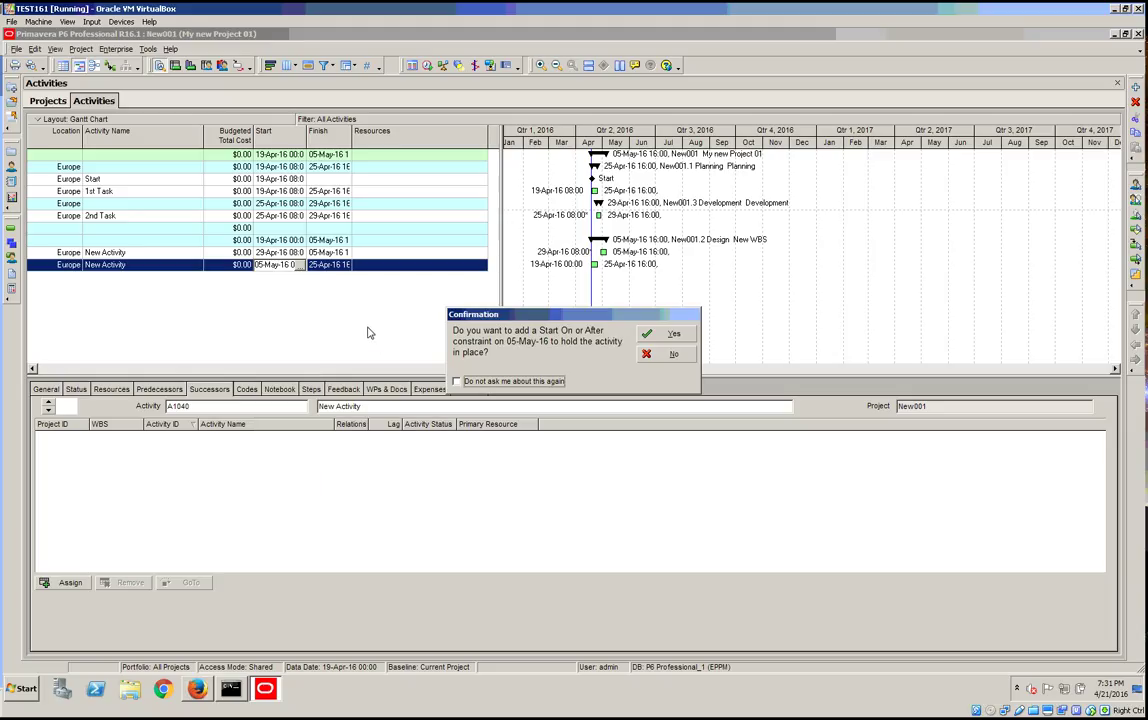
left_click(660, 332)
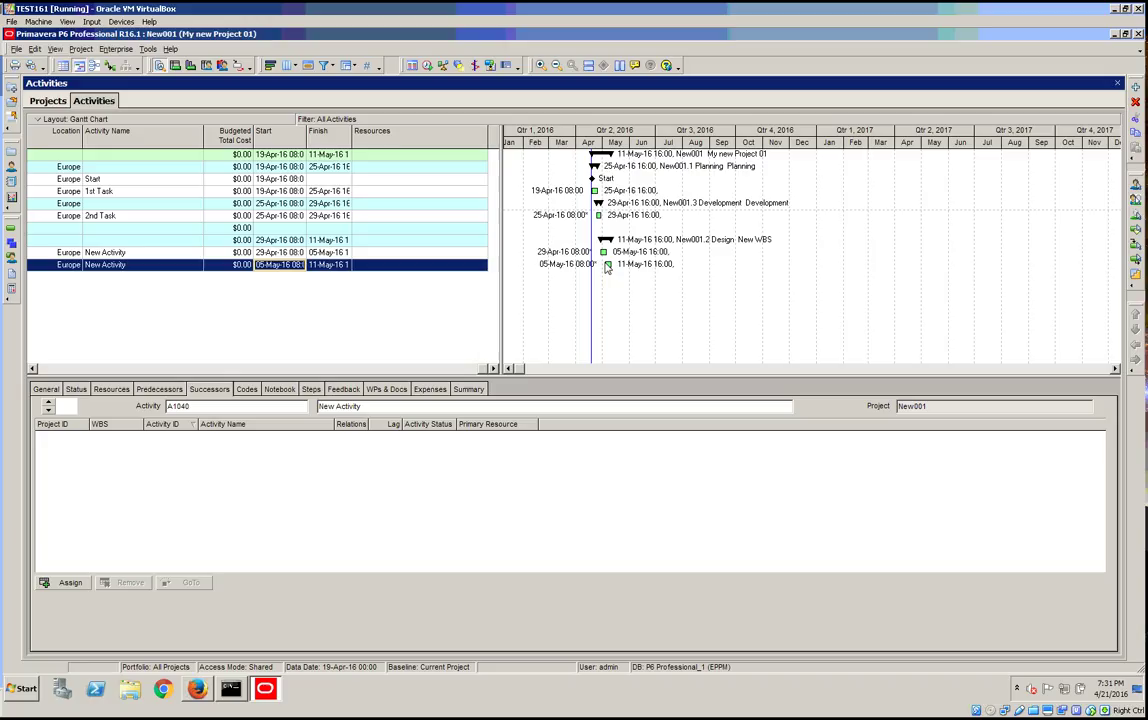
Commit the new activities and dates with File > Commit Changes.
left_click(50, 372)
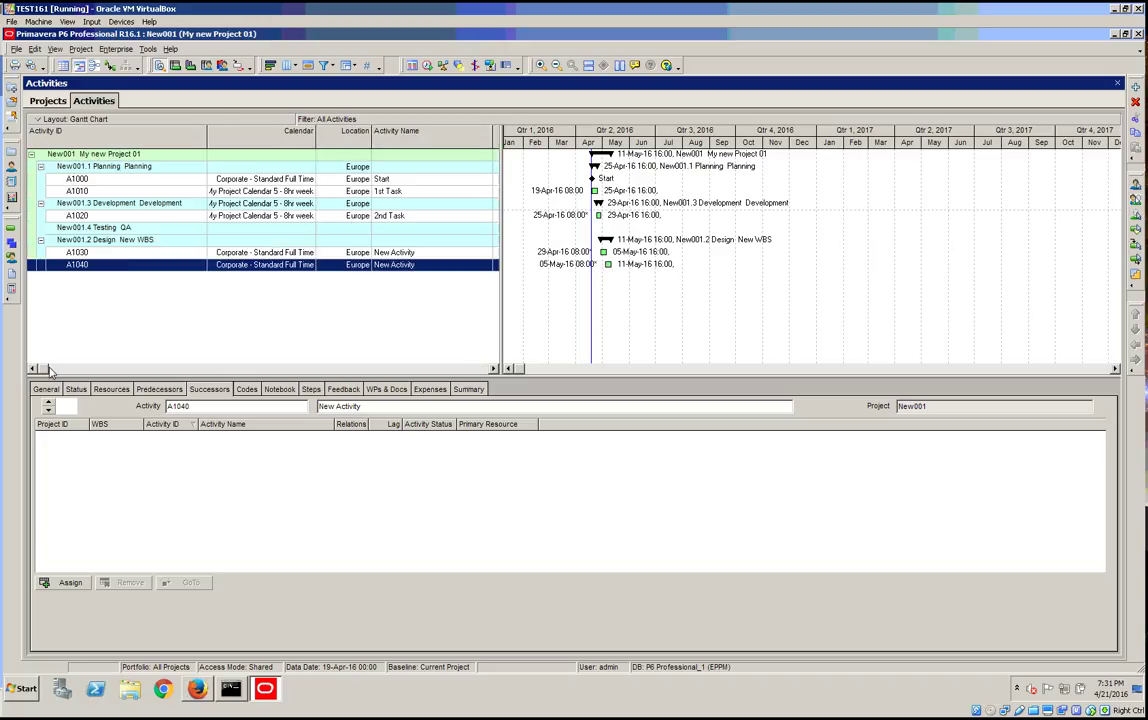
left_click(16, 49)
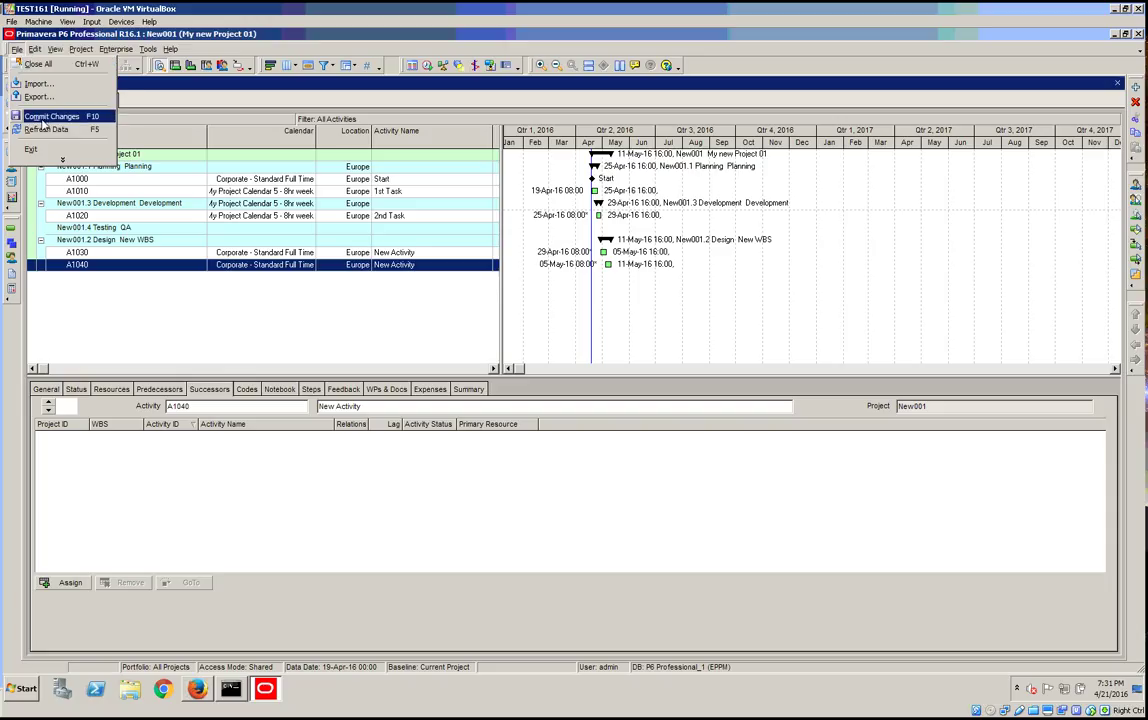
left_click(42, 116)
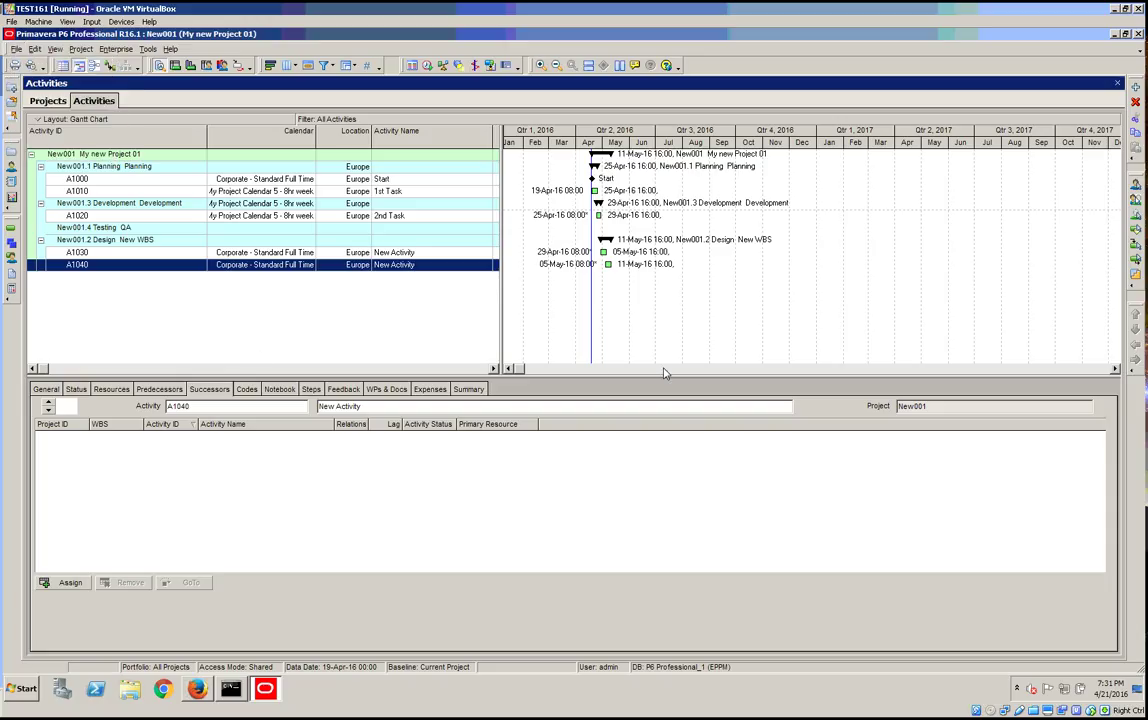
Select A1030, then A1020 (2nd Task), to view their activity details.
right_click(564, 390)
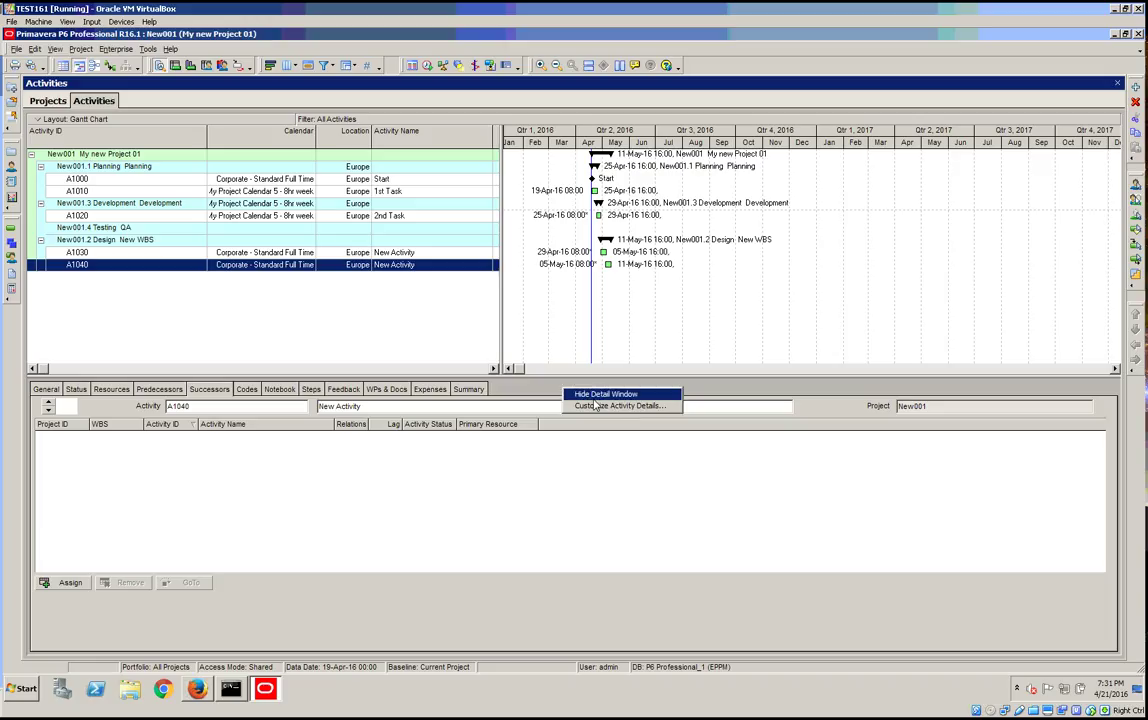
key("Escape")
left_click(240, 254)
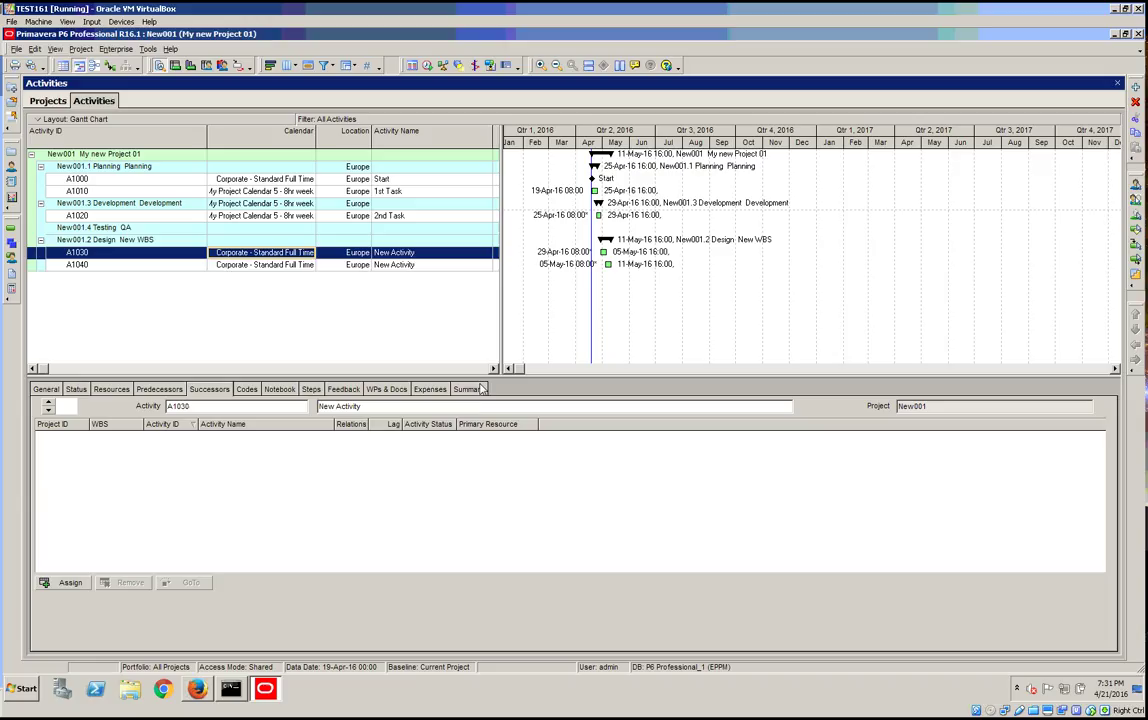
left_click(172, 214)
Add a Relationships tab to the activity details and view A1020's predecessor A1010.
right_click(512, 390)
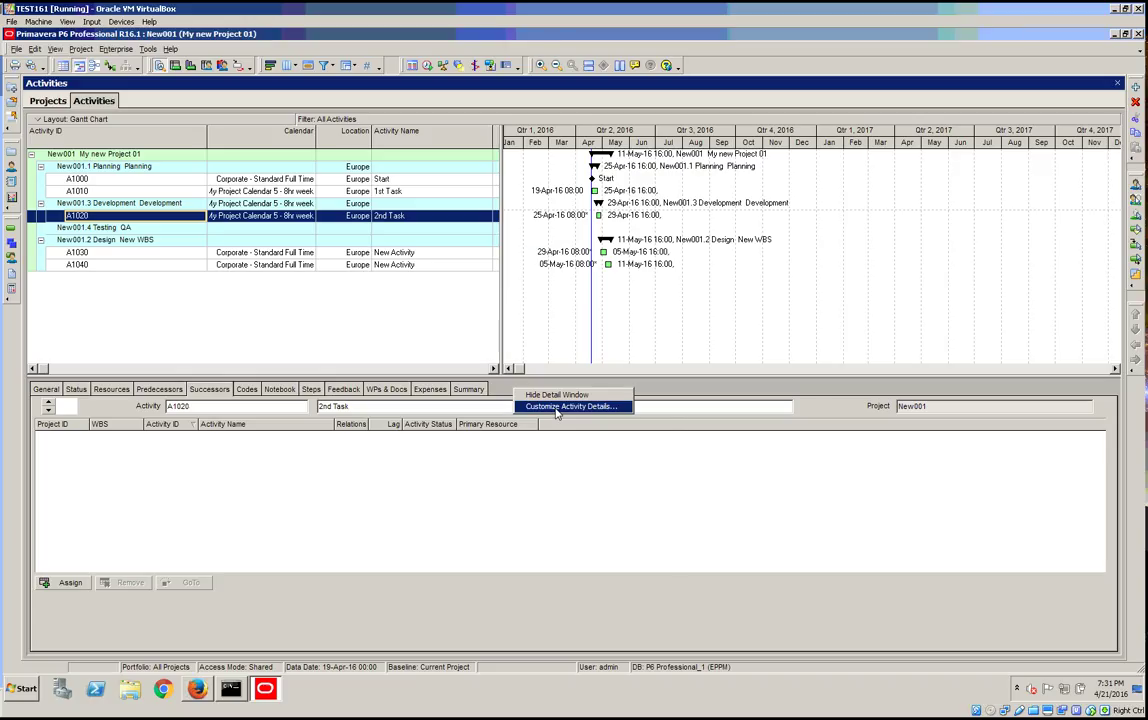
left_click(557, 408)
left_click(450, 303)
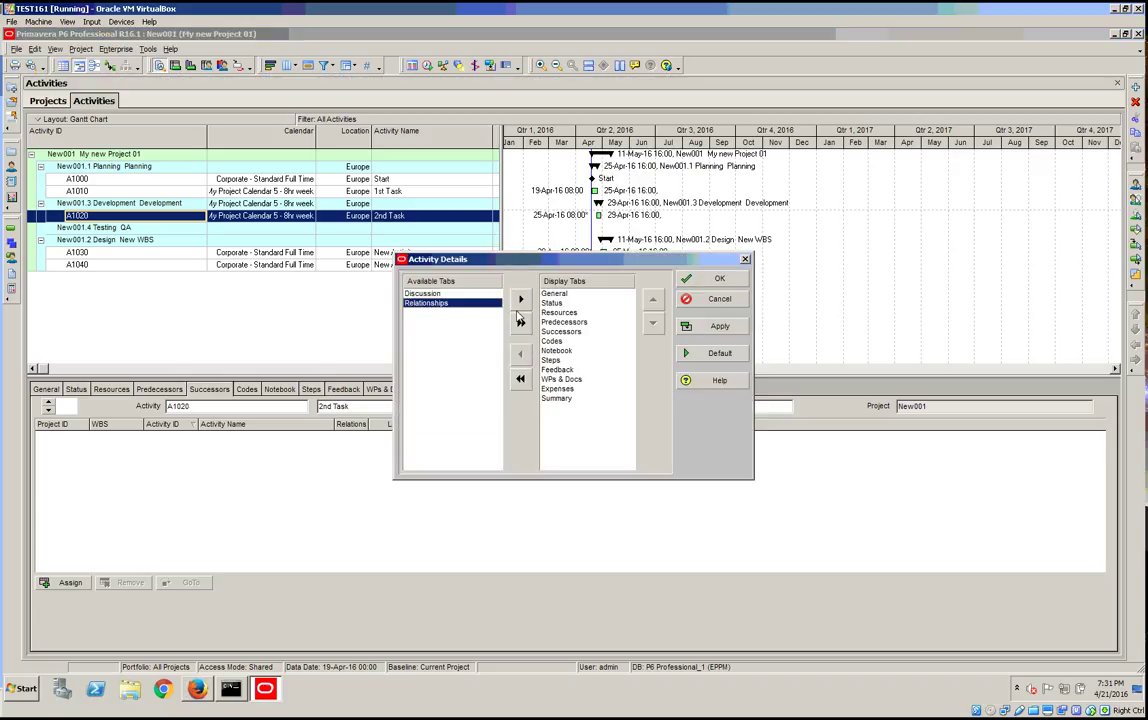
left_click(520, 299)
left_click(719, 278)
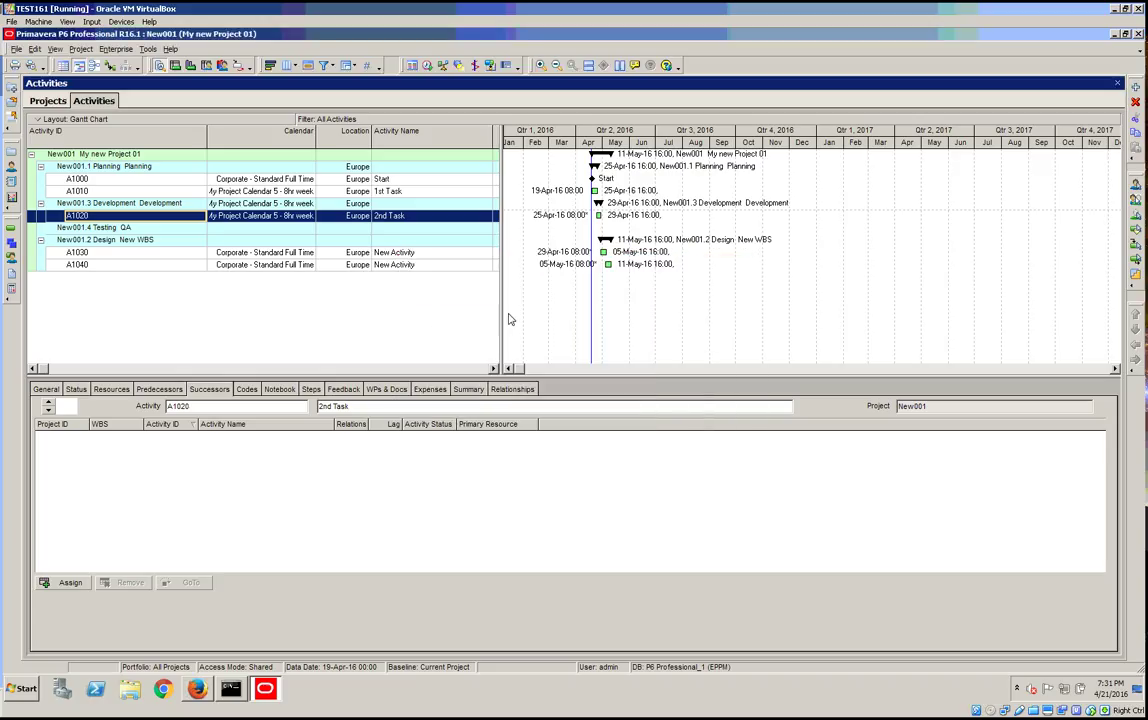
left_click(512, 389)
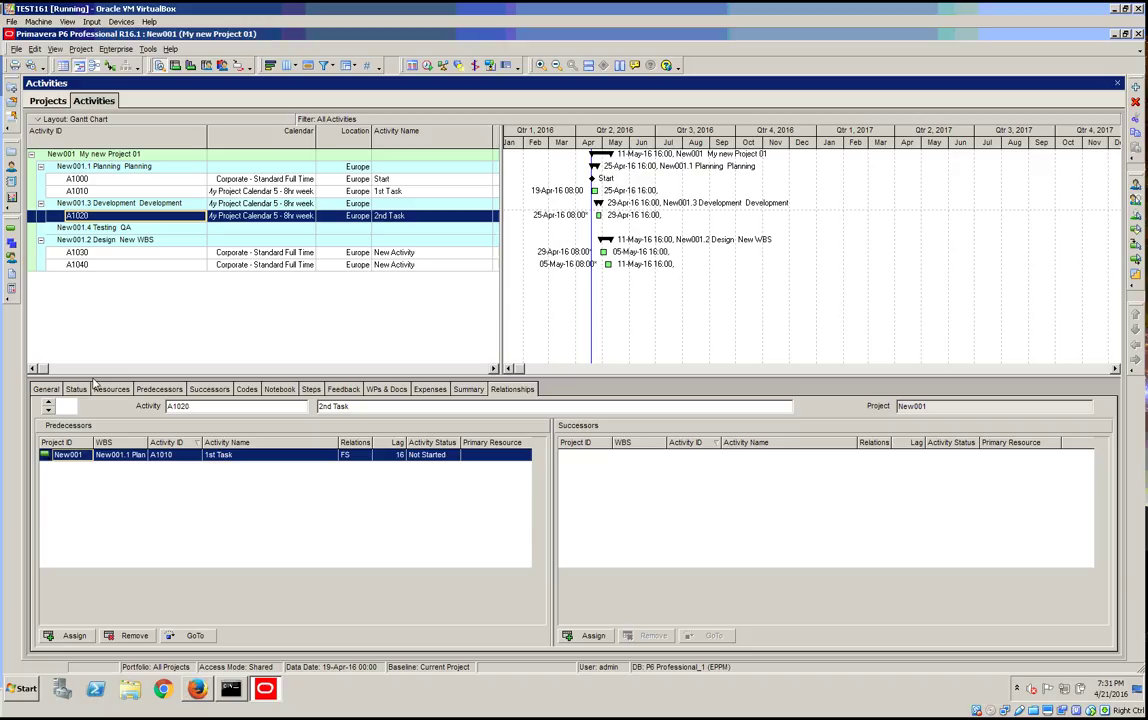
Assign A1030 as 2nd Task's successor, then switch to the P6 EPPM web page.
left_click(588, 637)
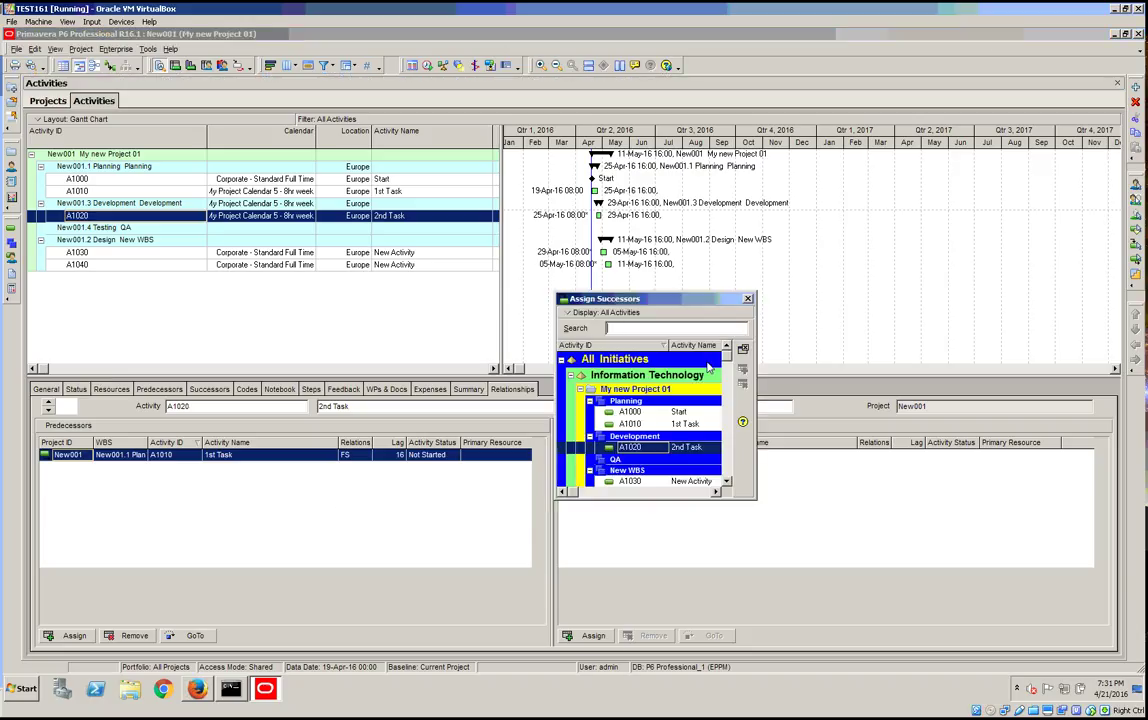
scroll(625, 460, "down", 1)
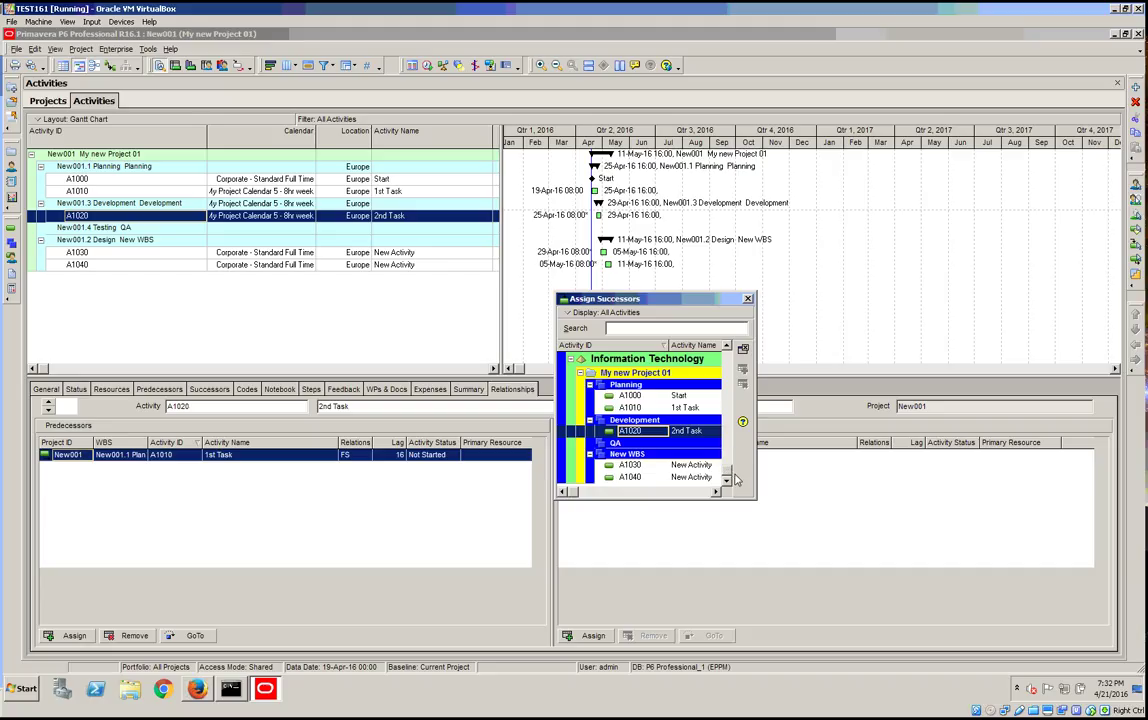
double_click(625, 465)
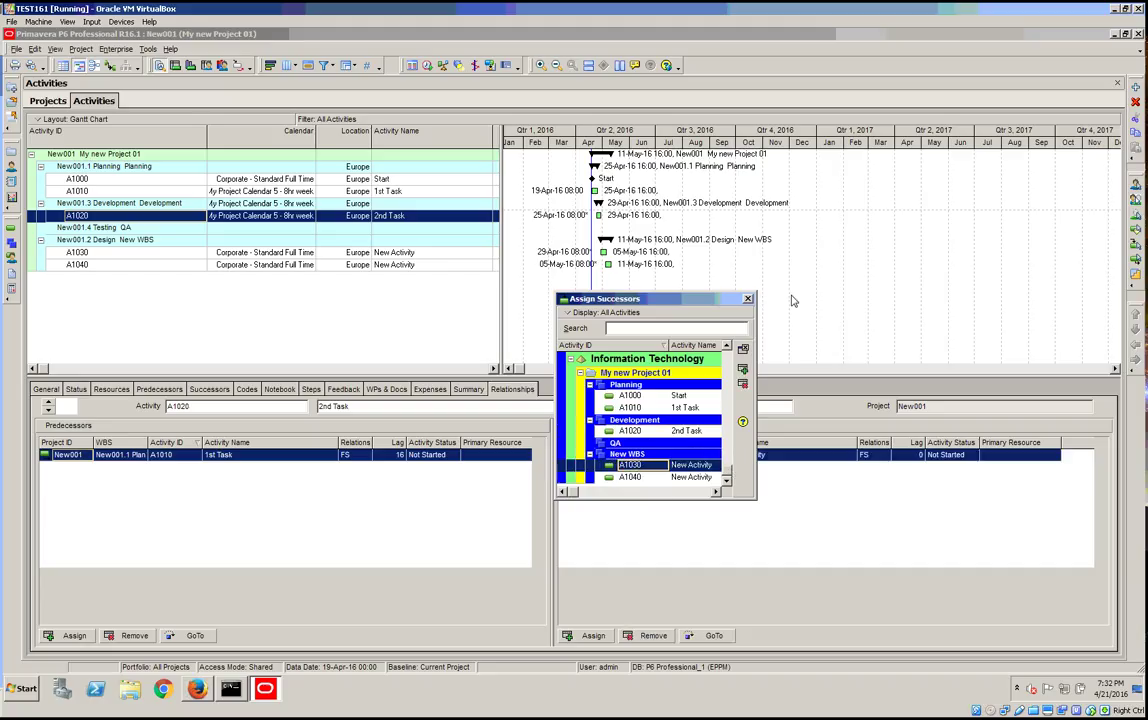
left_click(747, 299)
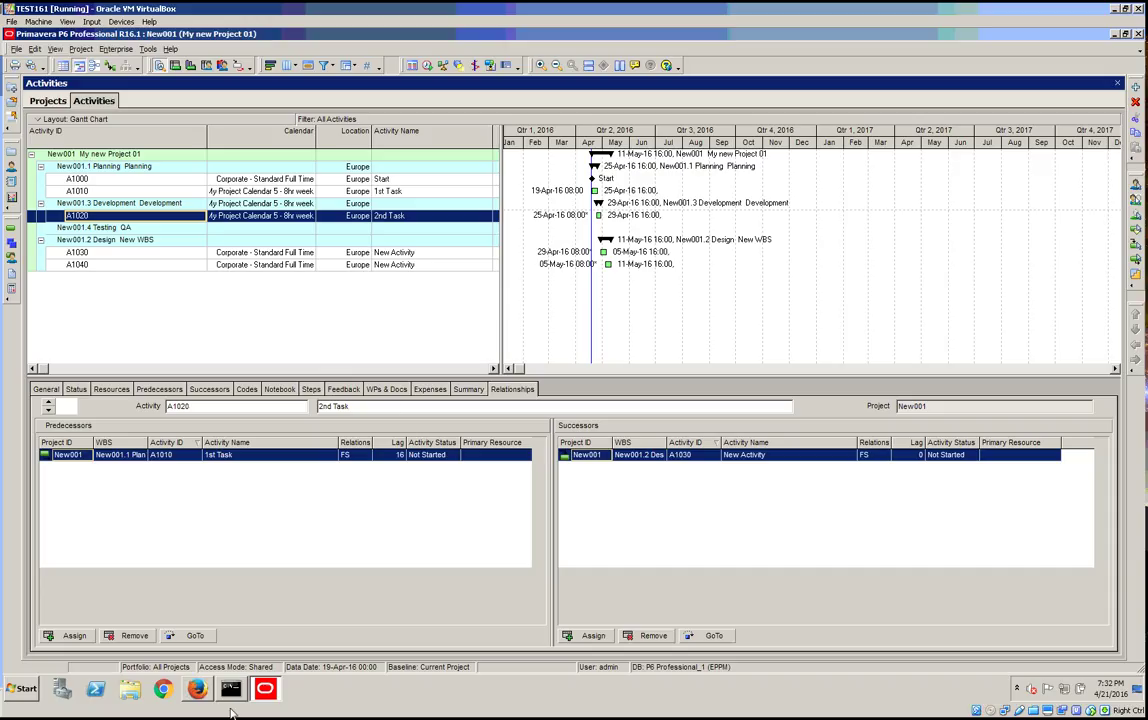
left_click(197, 688)
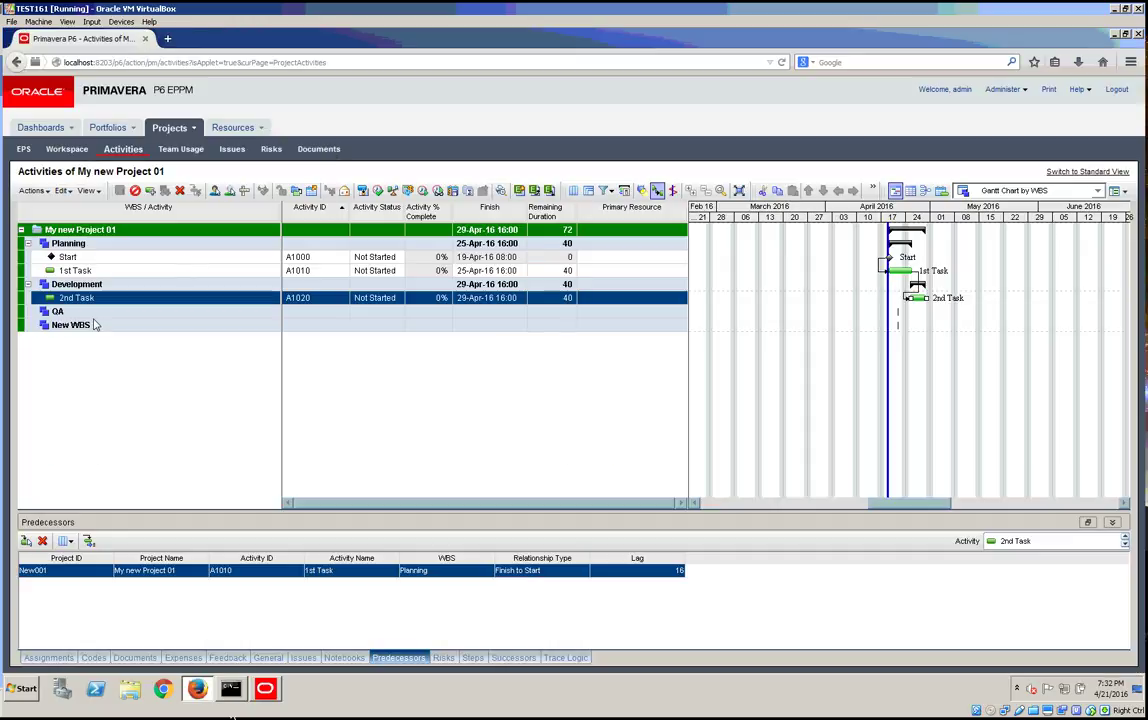
Reload the web Activities page, leaving the page so A1030 and A1040 appear.
left_click(130, 152)
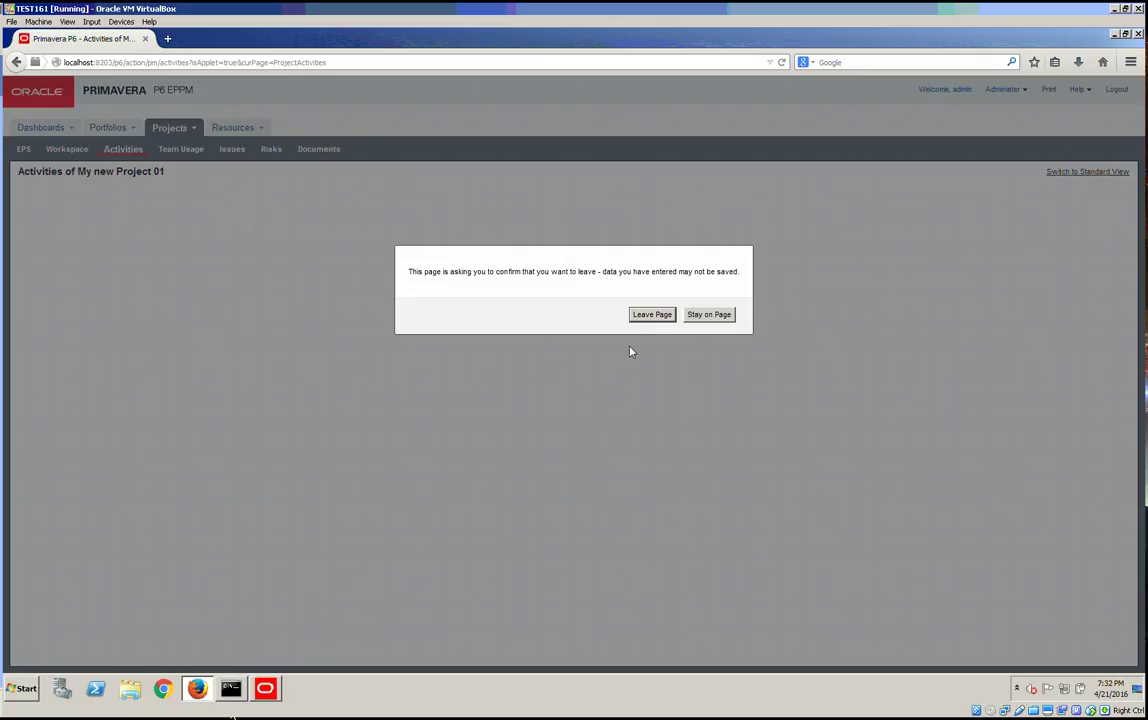
left_click(651, 315)
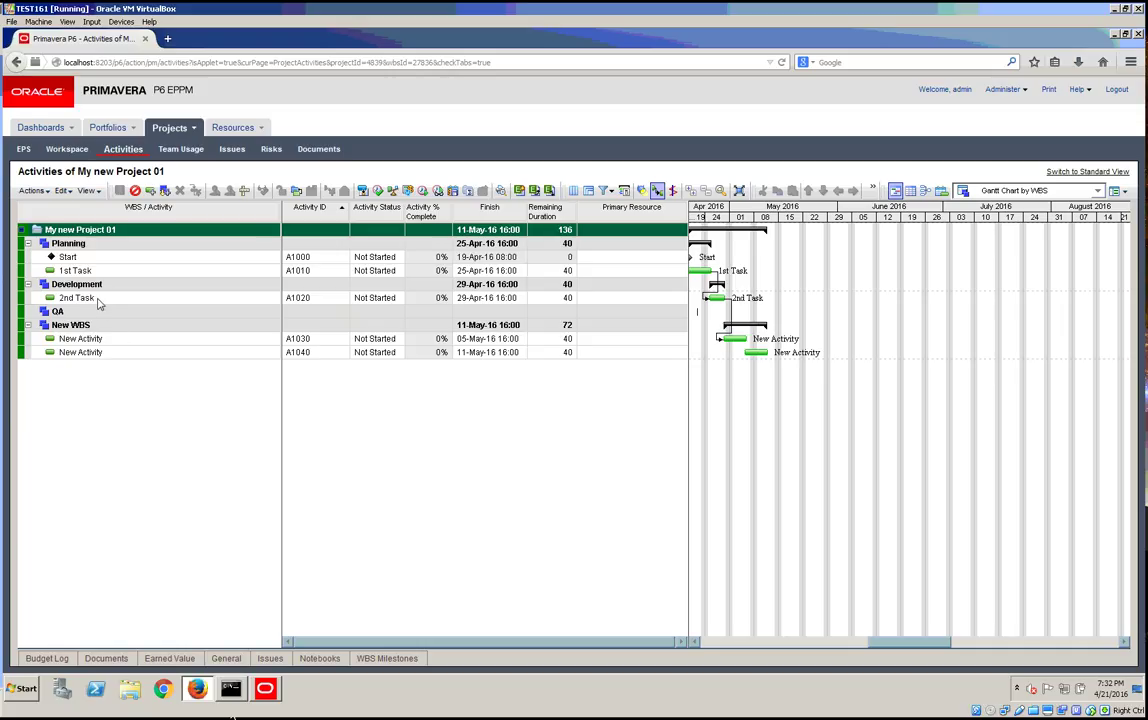
Rename A1030 from New Activity to 3rd Activity.
left_click(99, 304)
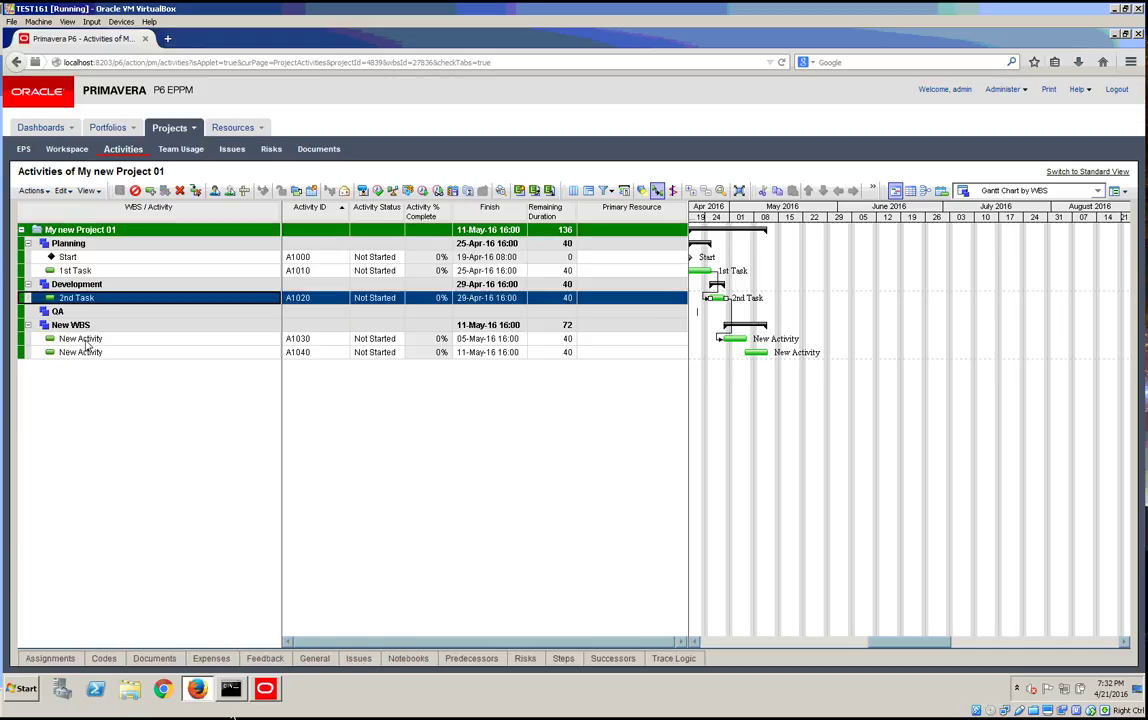
left_click(87, 341)
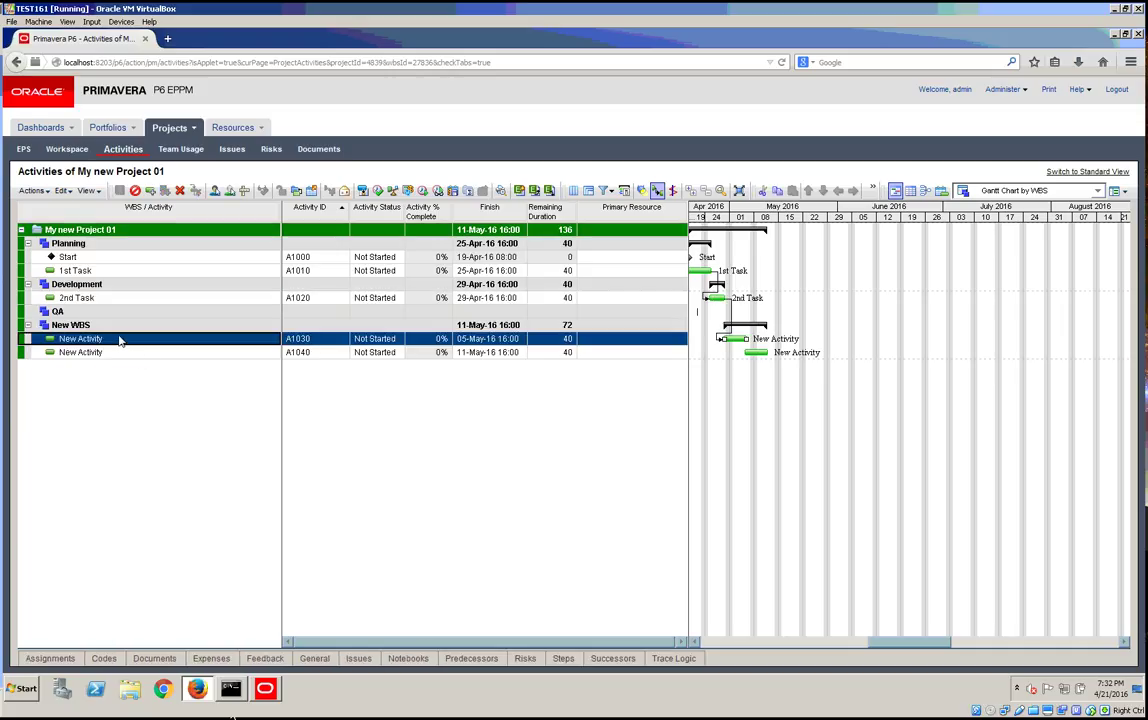
left_click(118, 340)
left_click_drag(100, 341, 18, 339)
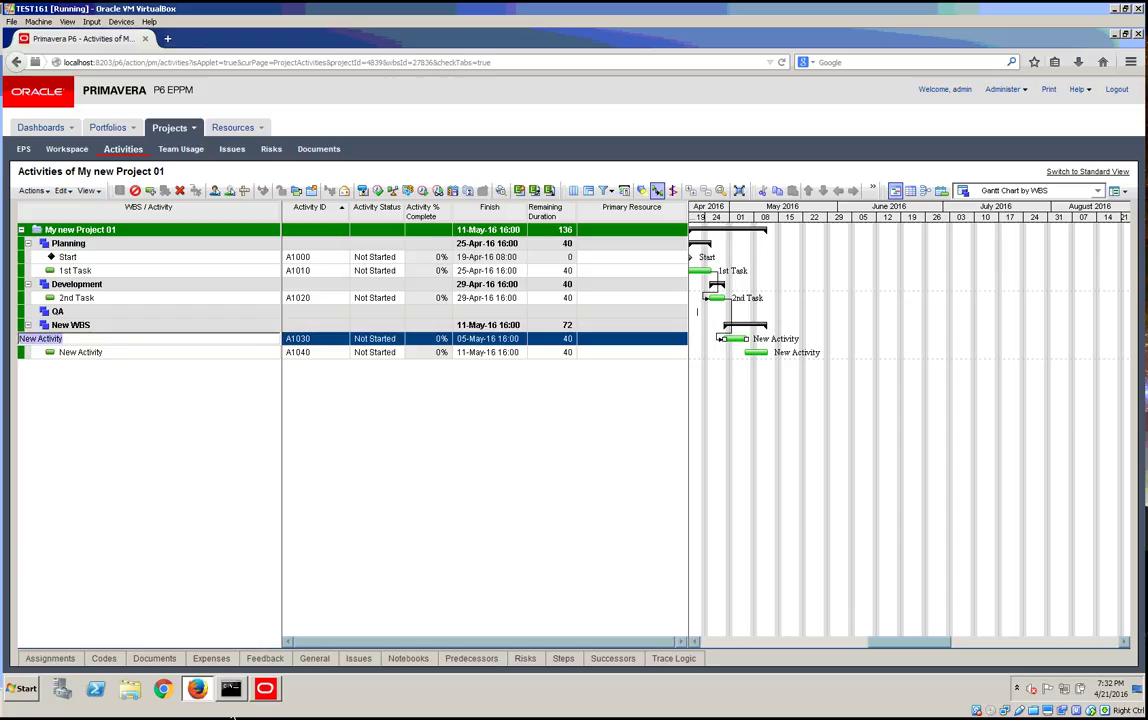
type("3rd")
Rename A1040 from New Activity to 4th Activity.
left_click(87, 353)
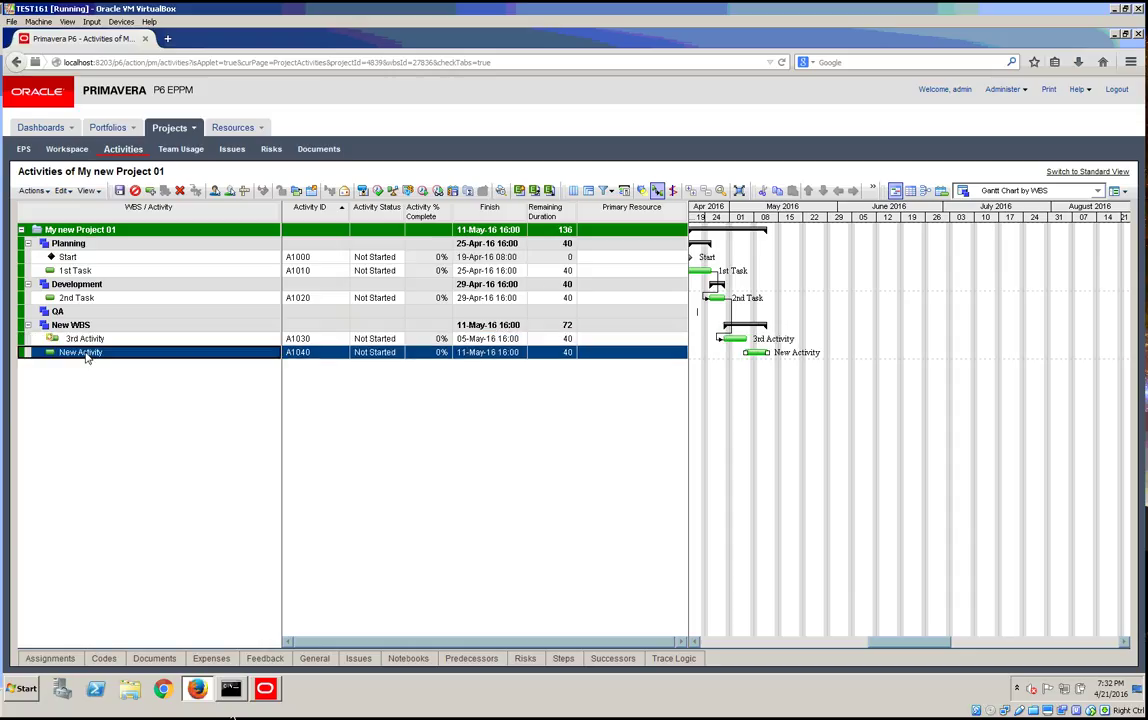
left_click(102, 353)
key("ctrl+a")
type("4")
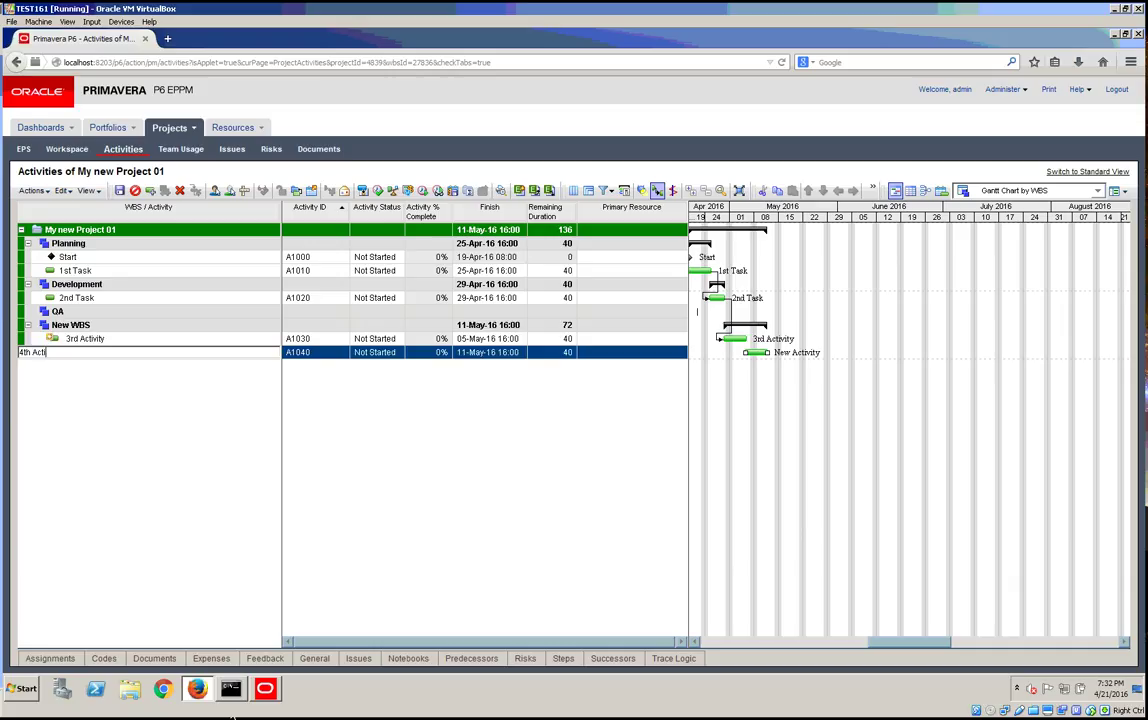
type("th Activity")
key("Return")
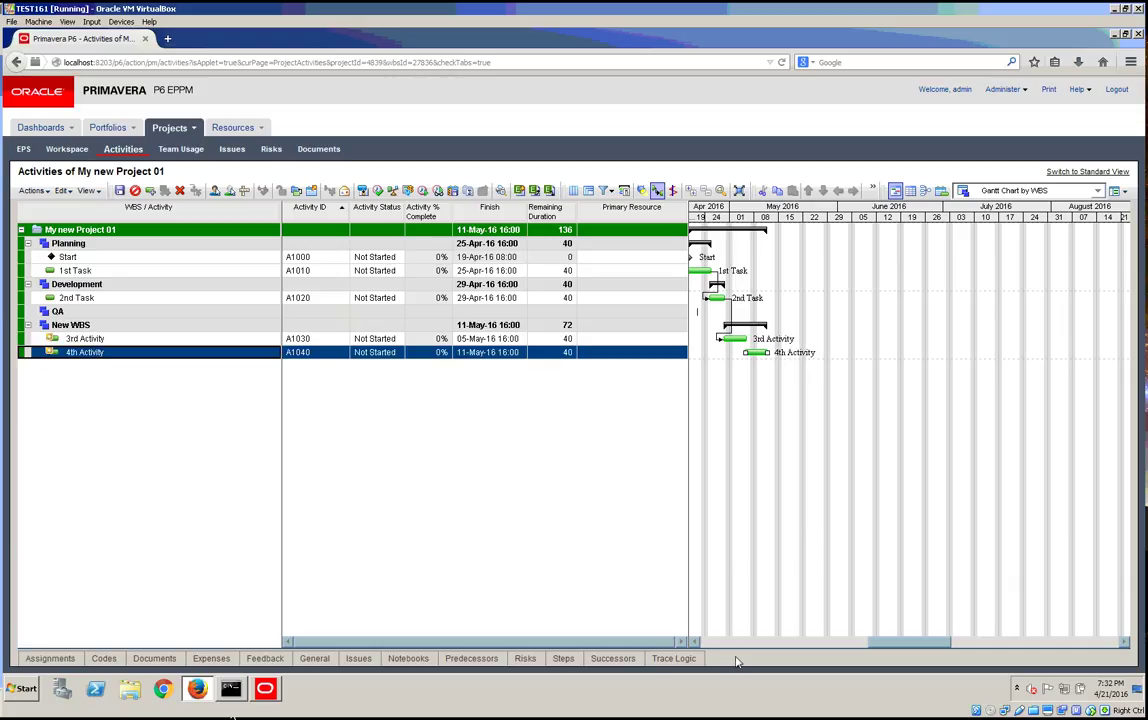
Include Relationships among the detail windows and save the choice.
left_click(88, 190)
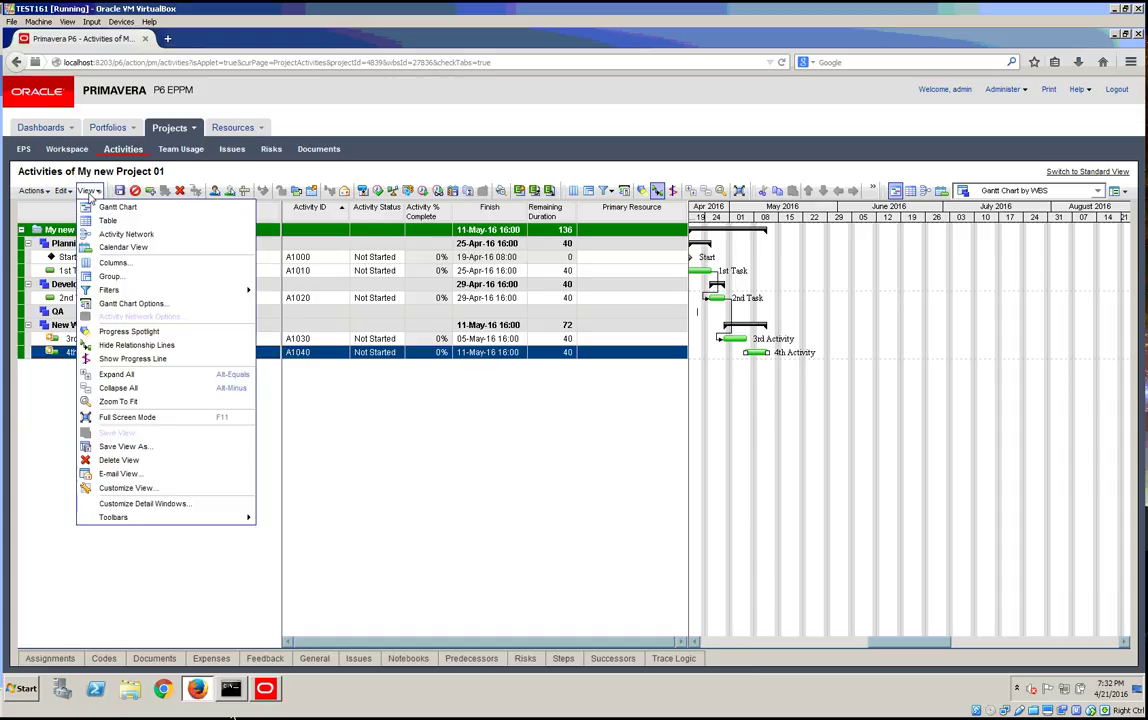
left_click(155, 504)
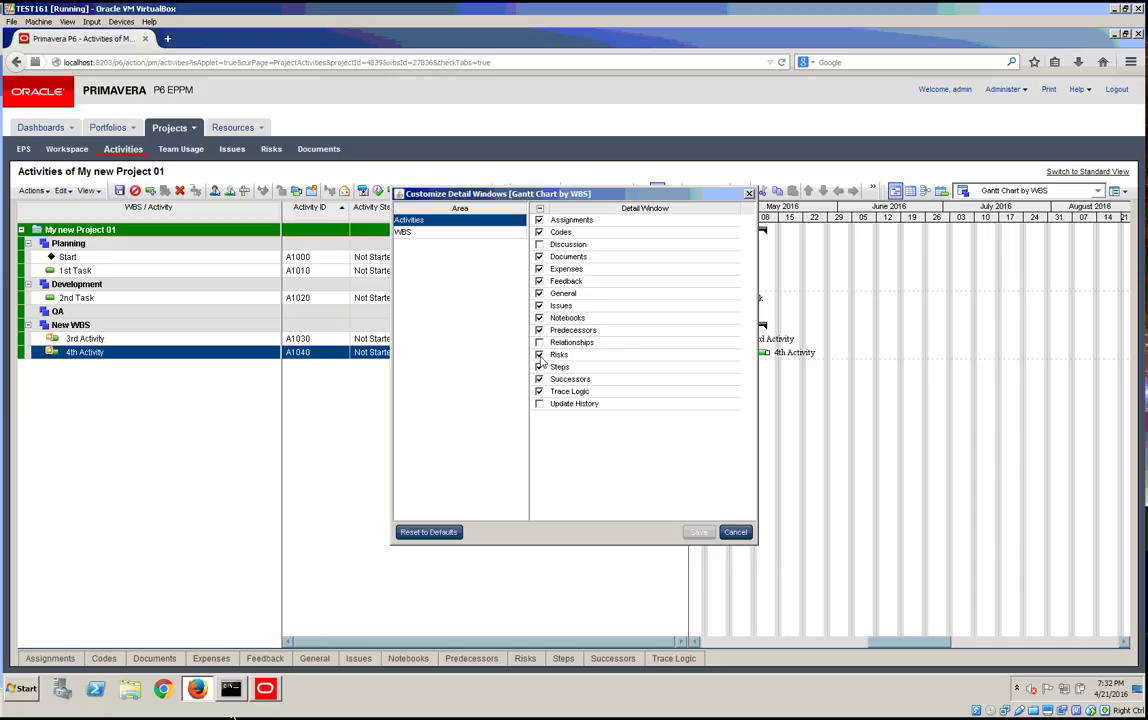
left_click(539, 342)
left_click(698, 532)
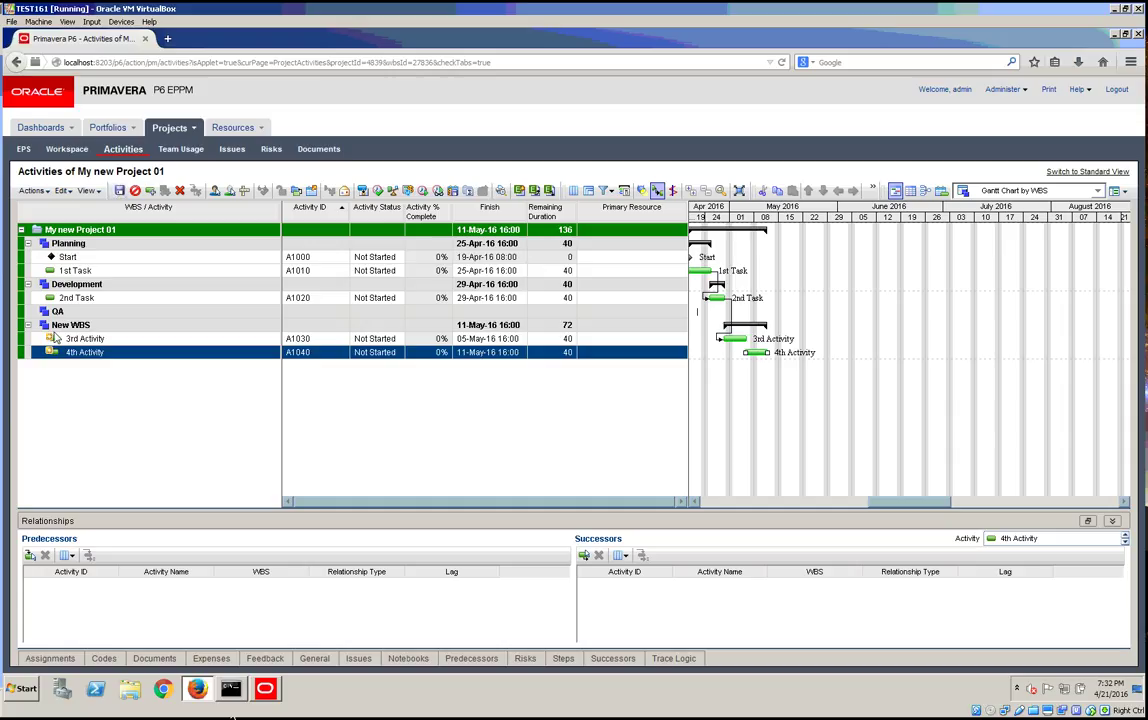
Review the links of 3rd Activity and 2nd Task, whose successor is A1030.
left_click(85, 340)
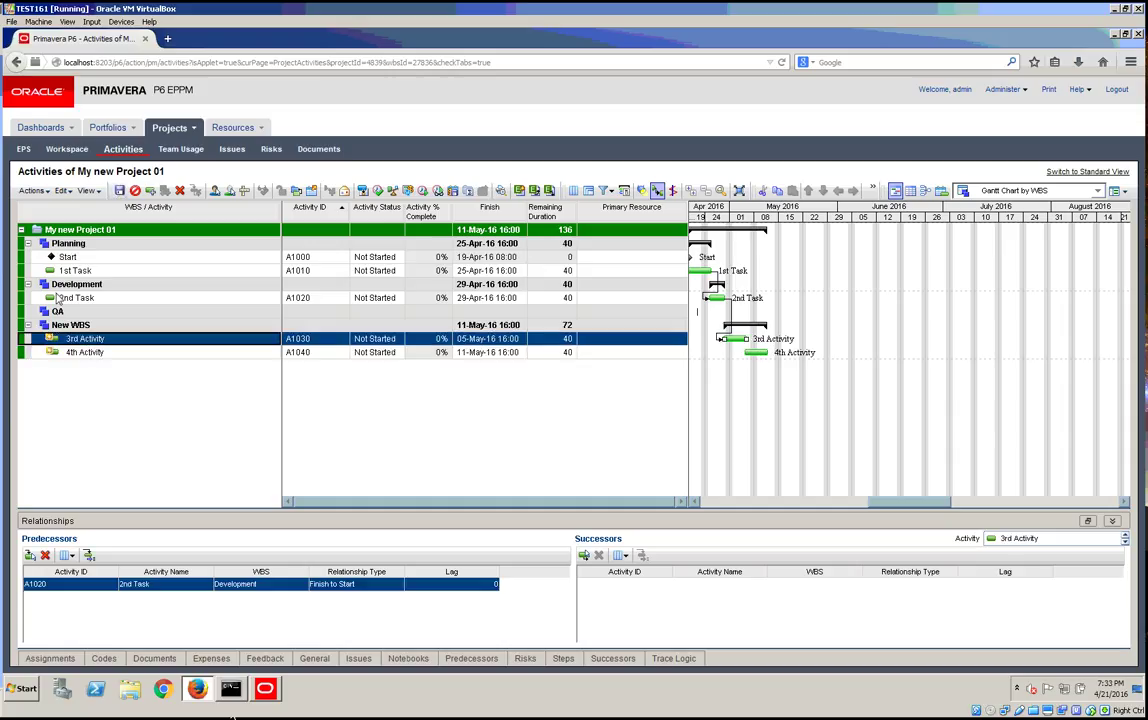
left_click(90, 298)
left_click(646, 585)
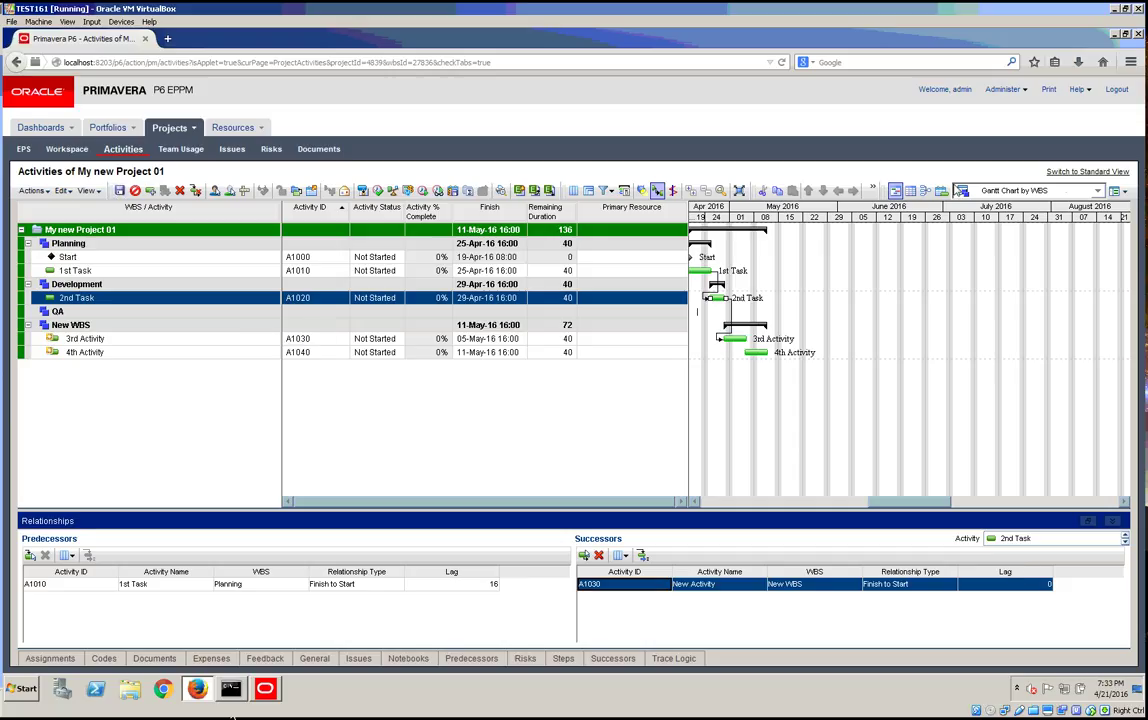
Switch to the standard view and expand 1 Planning to show A1000 Start and A1010.
left_click(1083, 175)
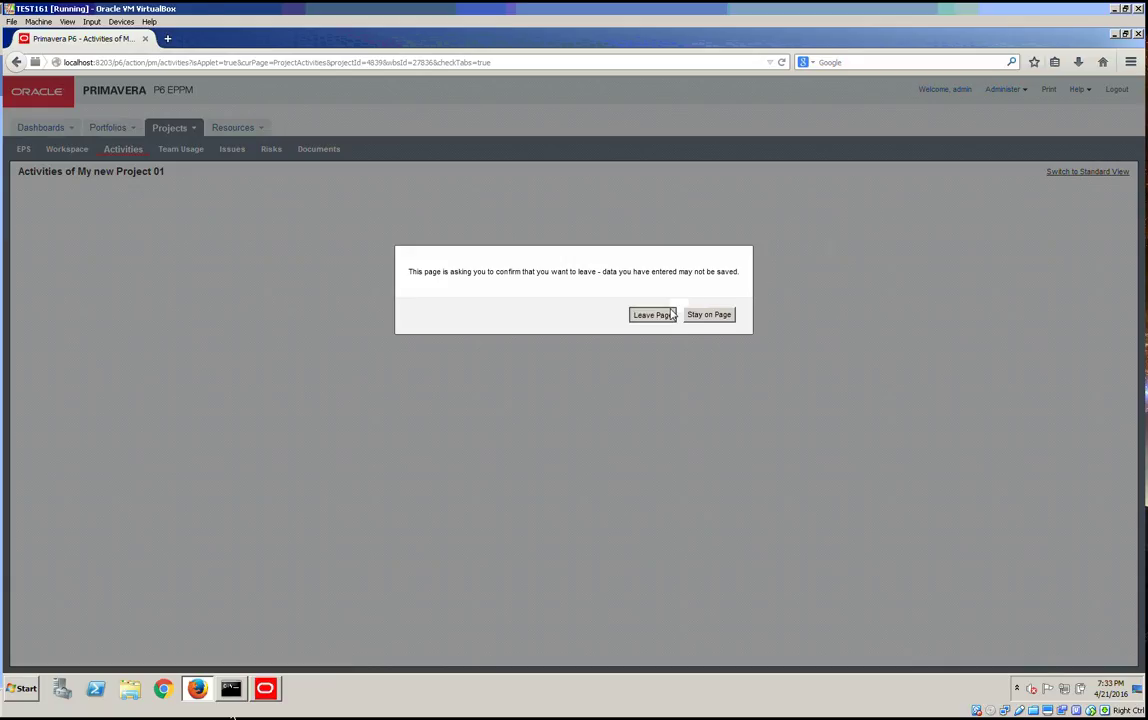
left_click(668, 312)
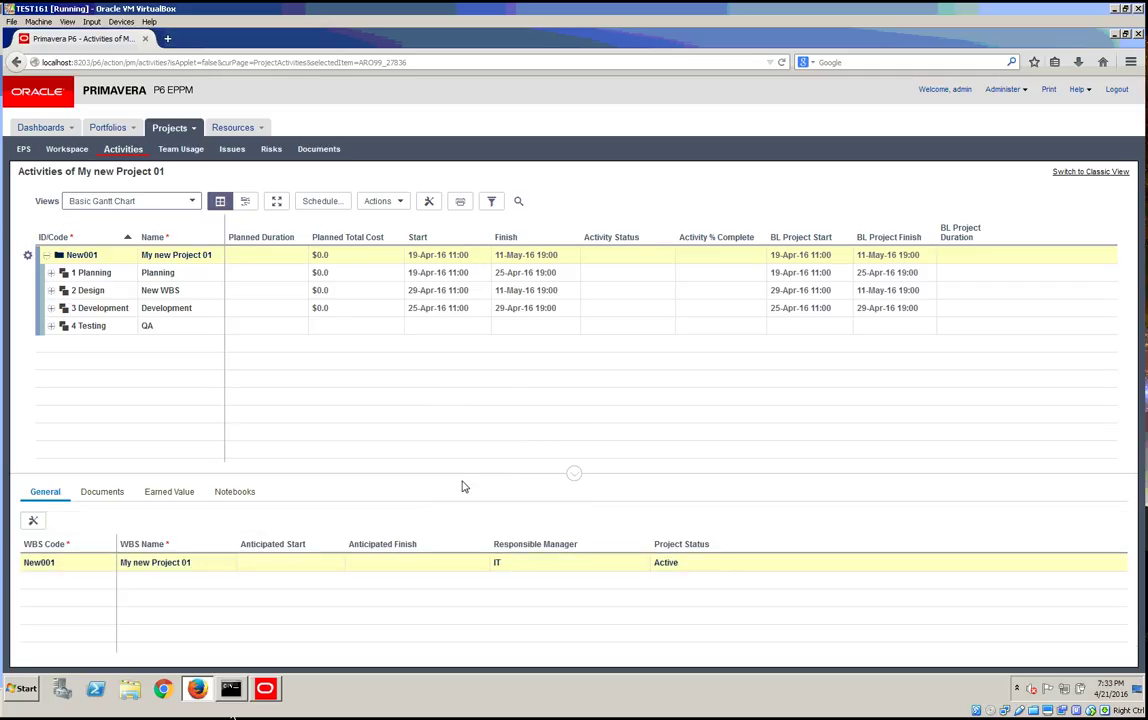
right_click(364, 506)
left_click(313, 502)
left_click(51, 272)
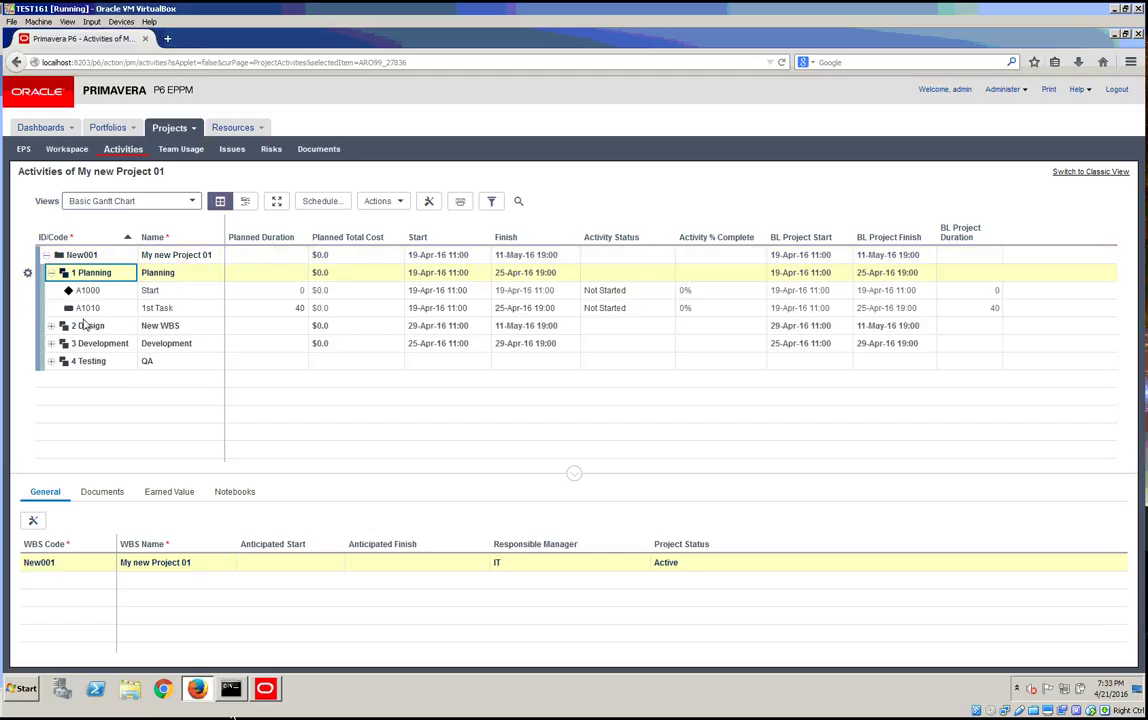
left_click(85, 290)
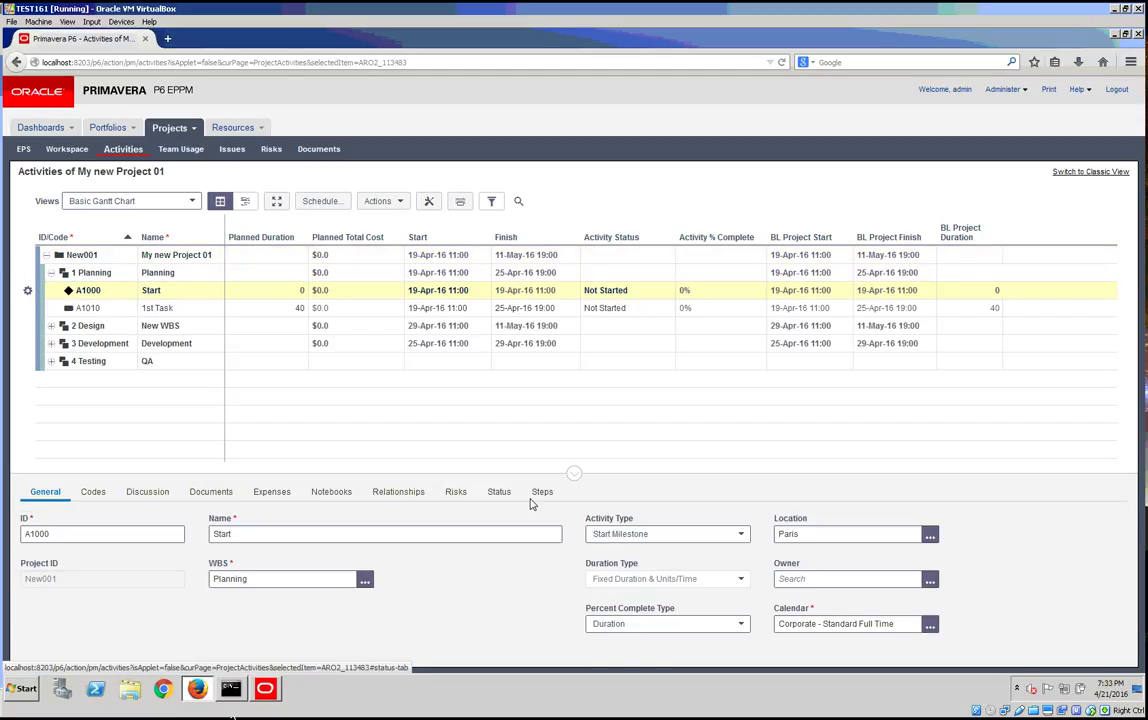
Show 1st Task's relationships: start-to-start predecessor Start and finish-to-start successor 2nd Task.
left_click(398, 491)
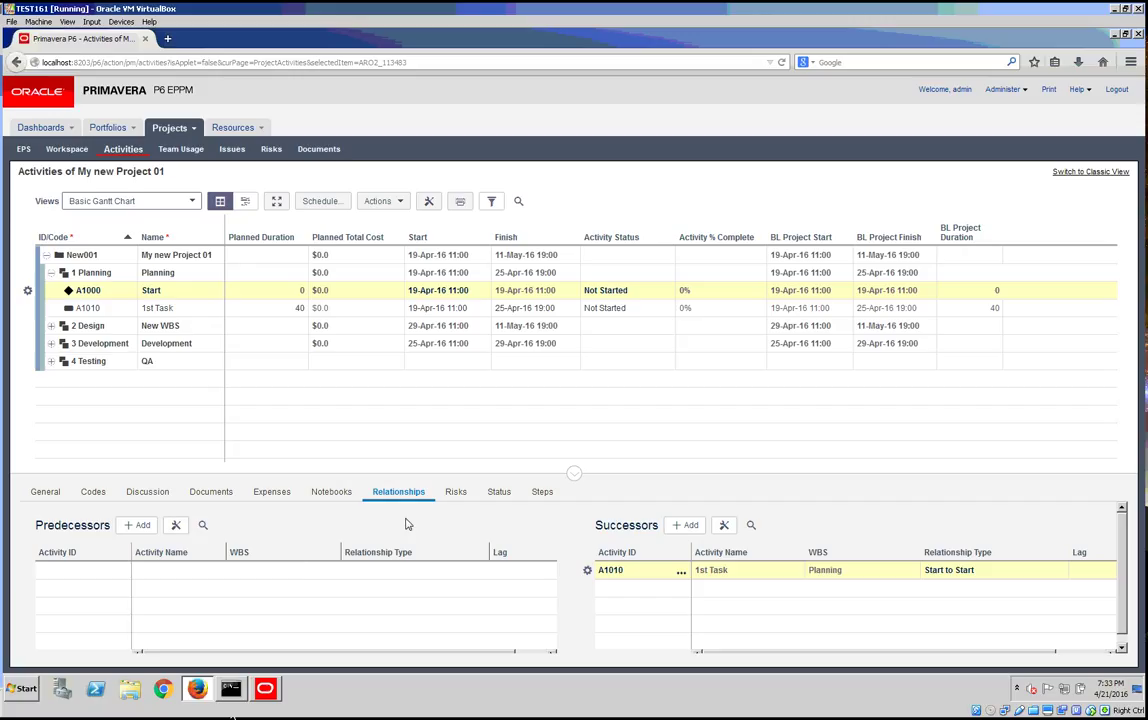
left_click(100, 307)
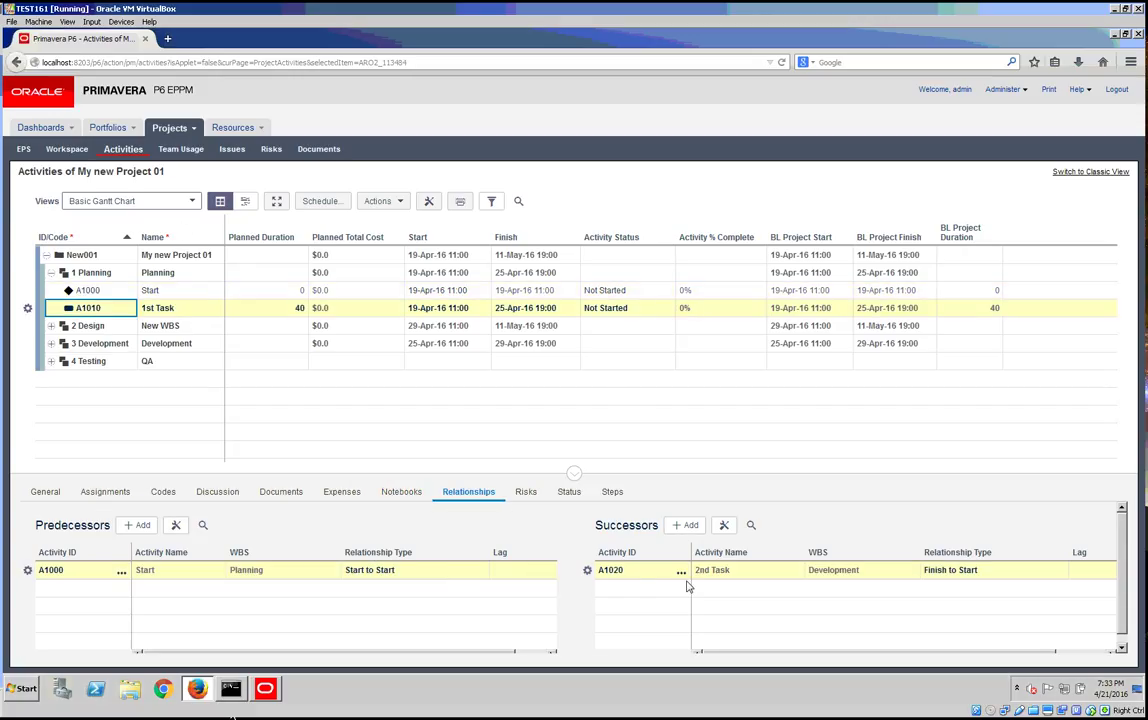